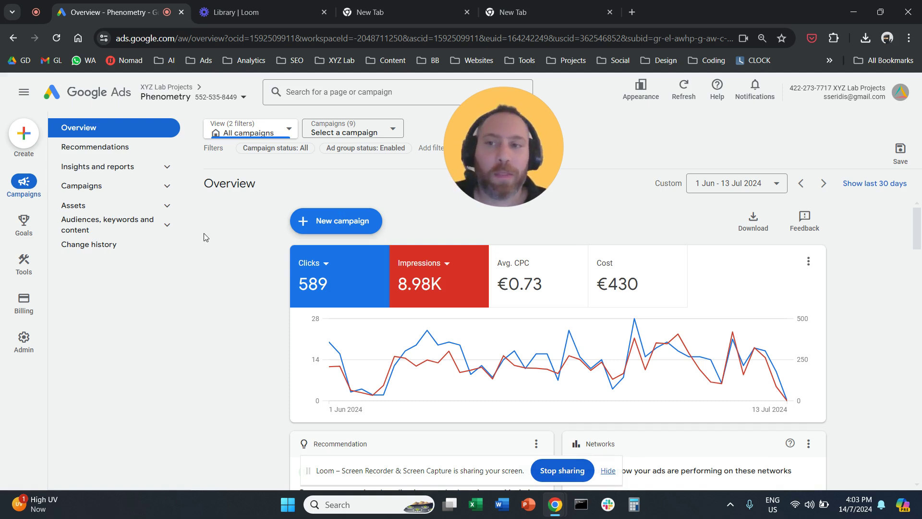
Open the When and where ads showed report under Insights and reports for all campaigns
click(156, 169)
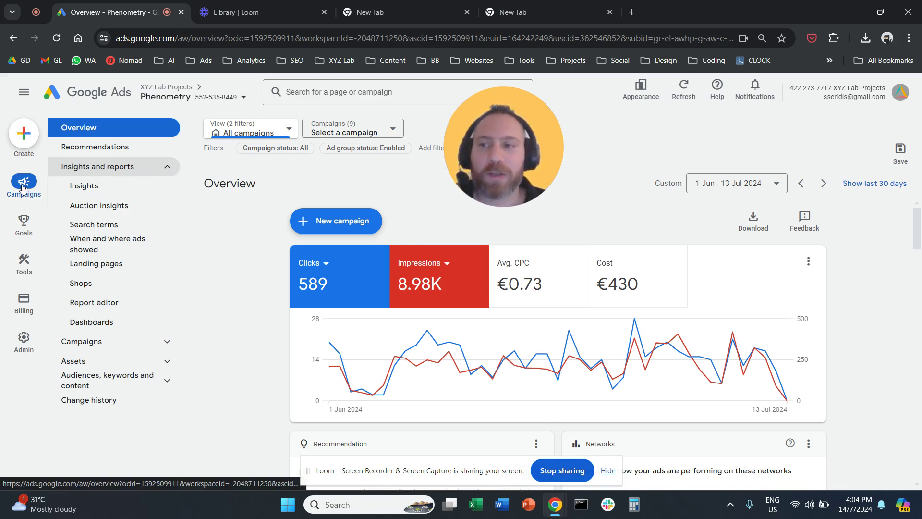
click(129, 245)
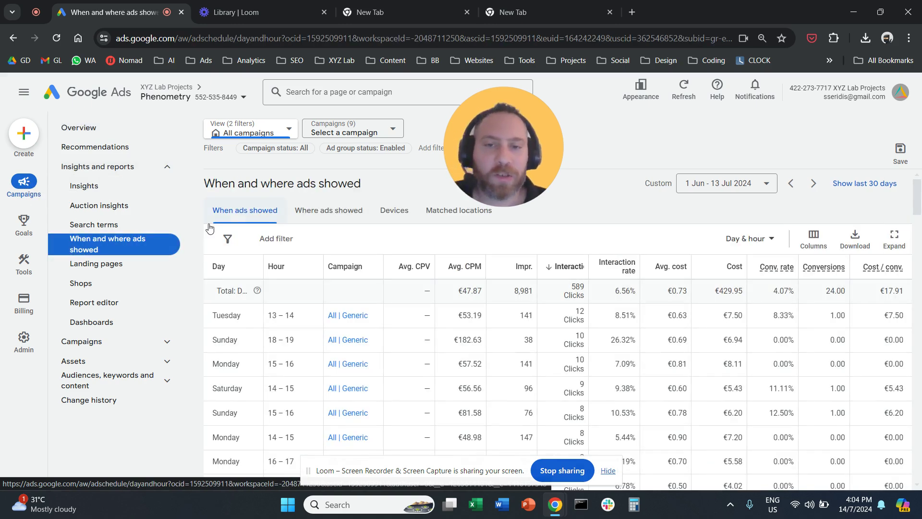
Show the Matched locations breakdown and review clicks and conversions per country, led by Turkiye
click(455, 212)
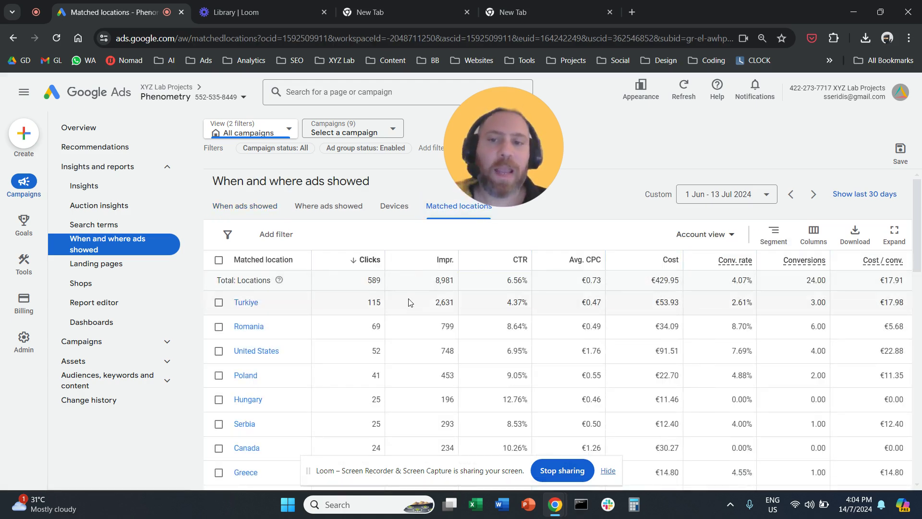
scroll(407, 304, down, 8)
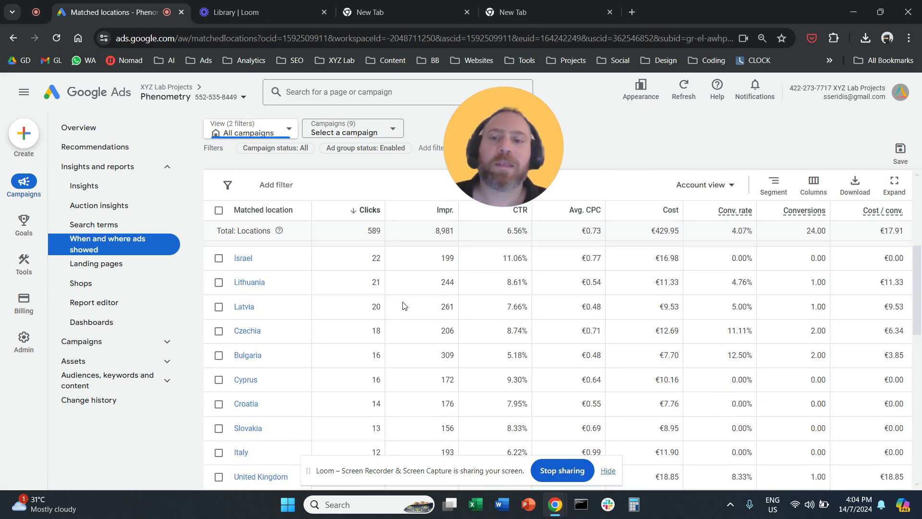
scroll(402, 305, up, 8)
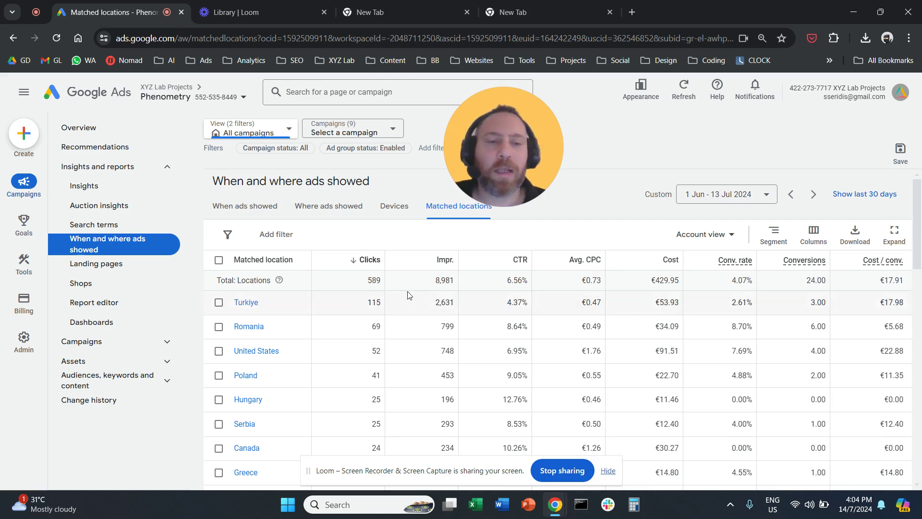
mouse_move(779, 258)
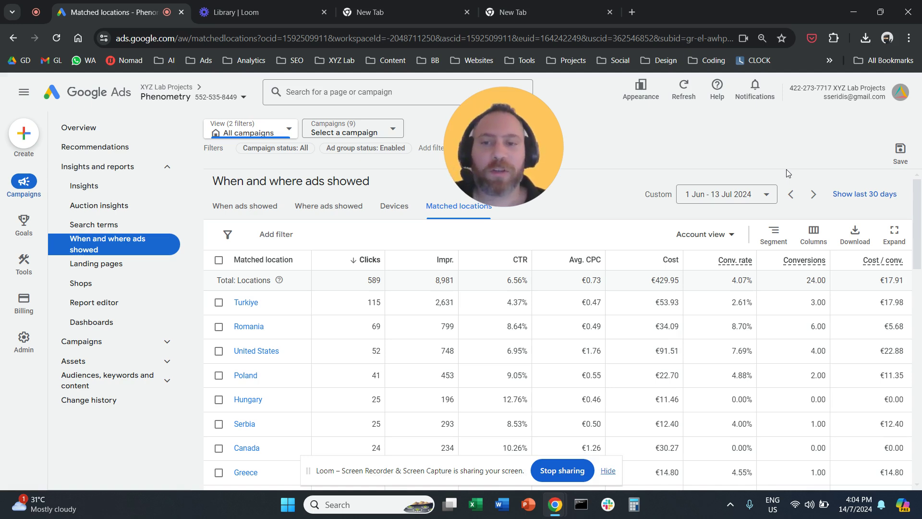
mouse_move(810, 263)
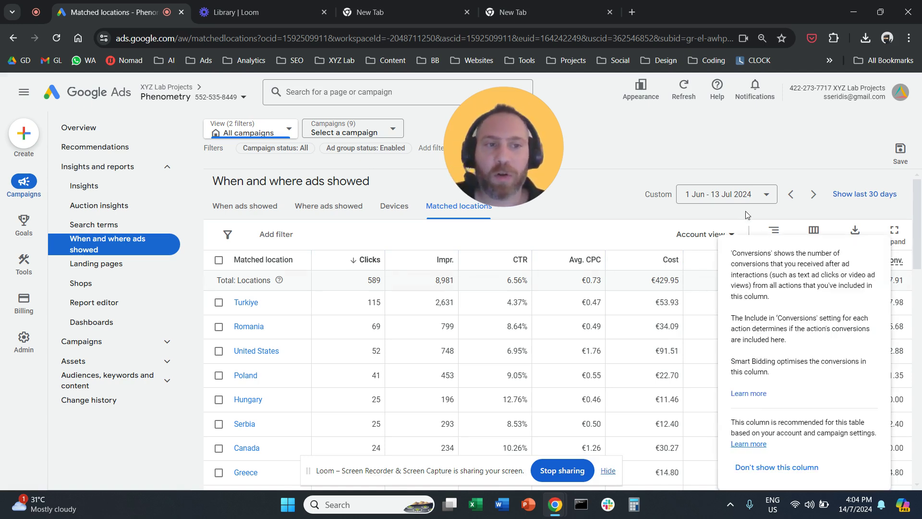
click(772, 239)
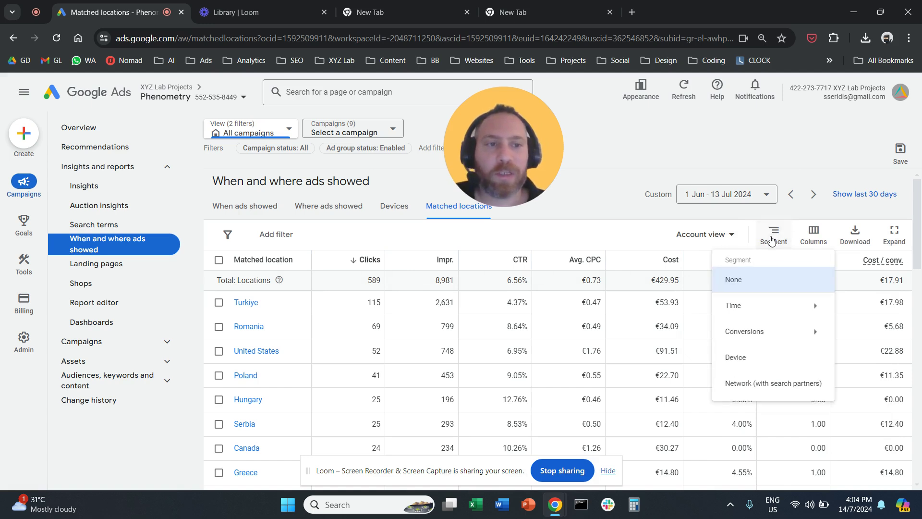
mouse_move(768, 338)
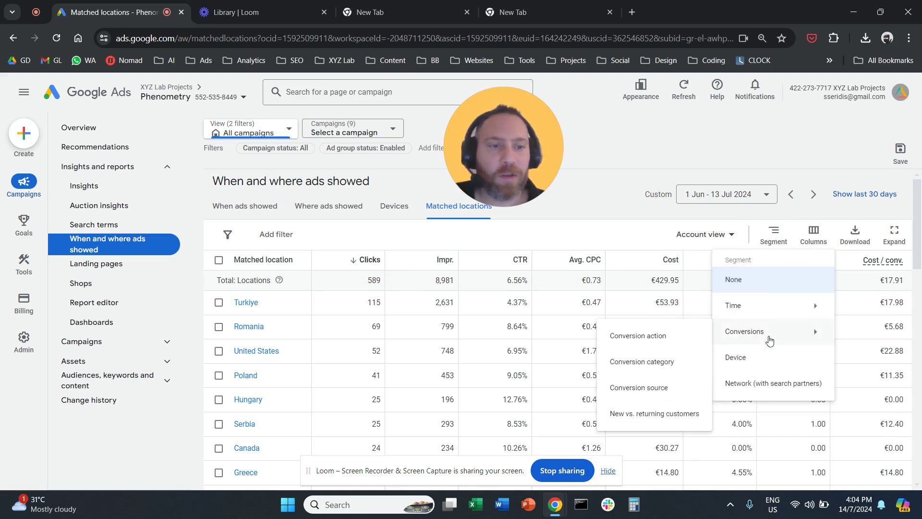
click(637, 338)
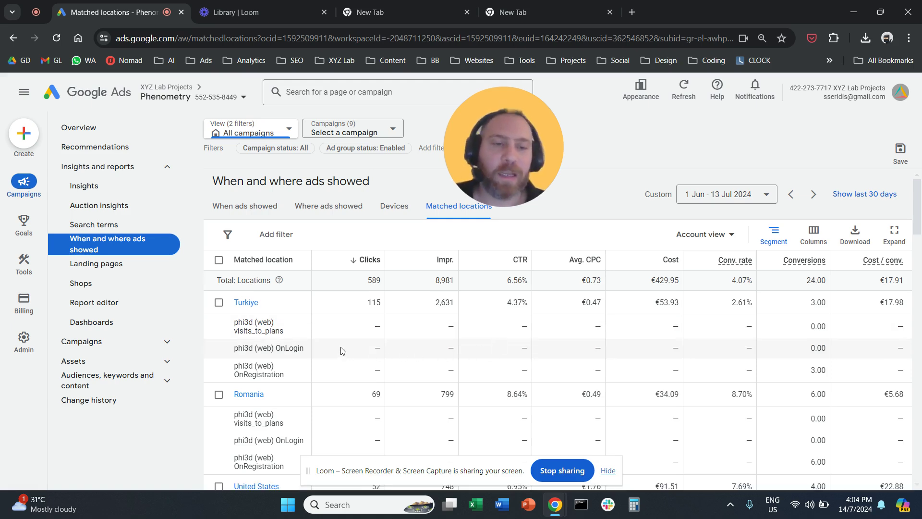
scroll(340, 347, down, 5)
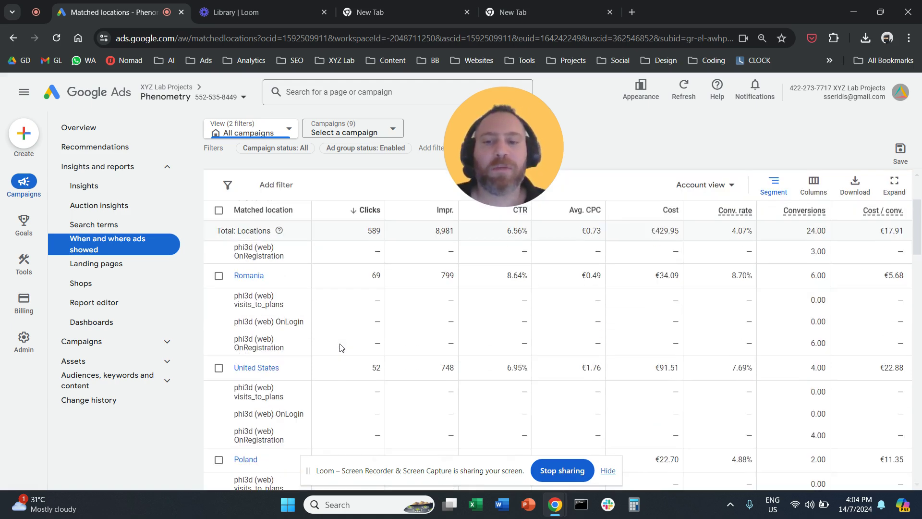
scroll(340, 347, up, 5)
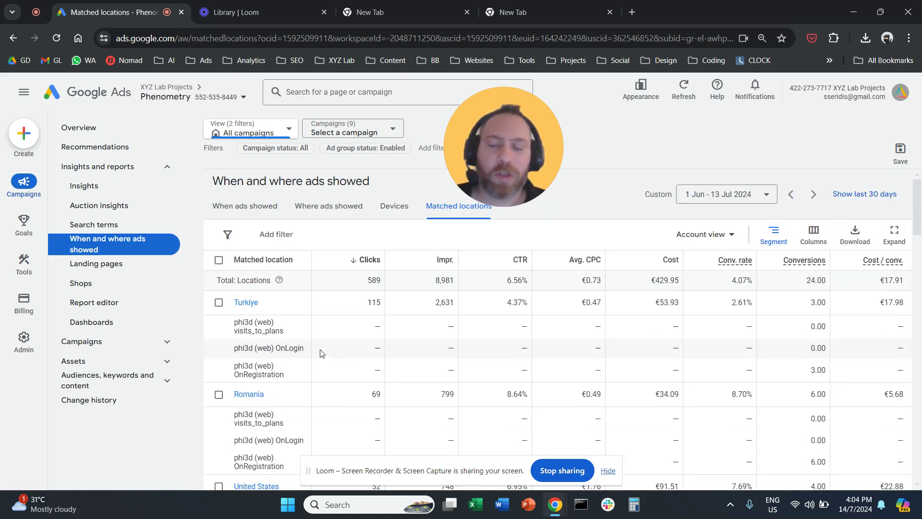
click(774, 235)
click(748, 278)
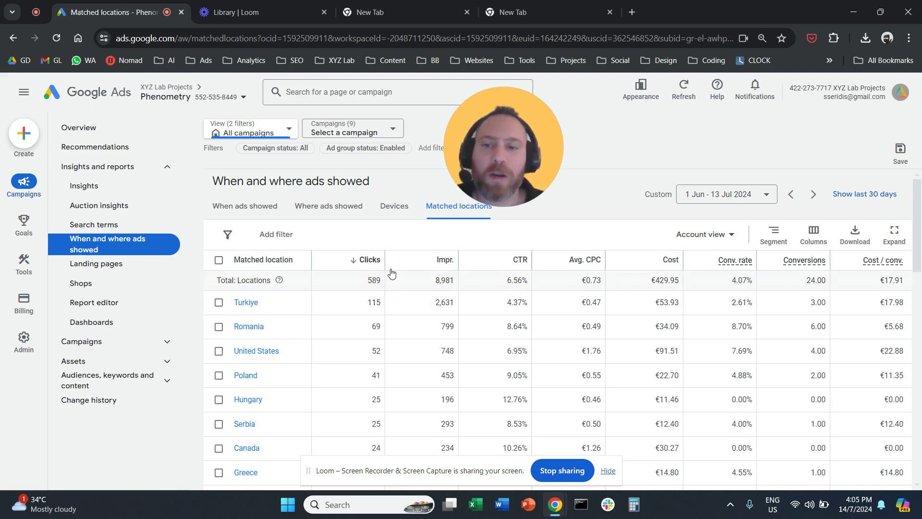
Launch Looker Studio from the Analytics bookmarks folder and start a Blank Report
click(410, 10)
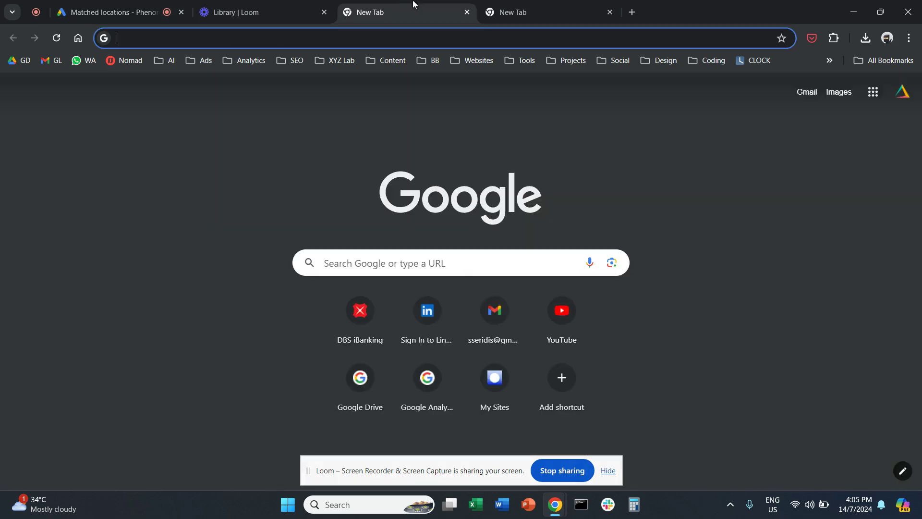
click(244, 60)
mouse_move(256, 82)
click(354, 115)
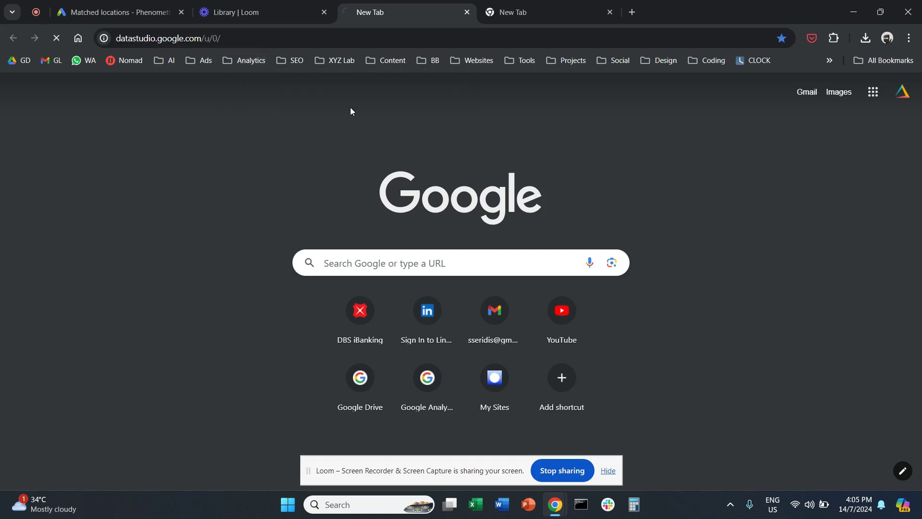
drag(116, 38, 222, 62)
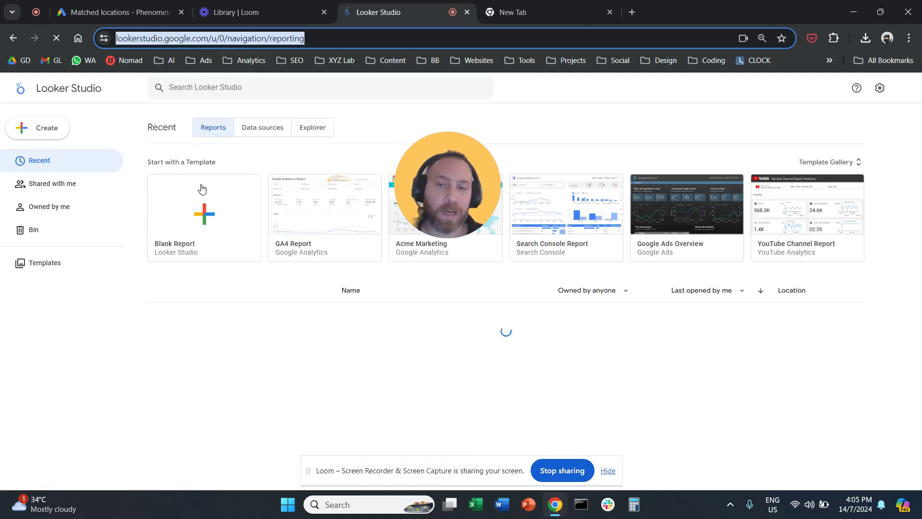
click(196, 225)
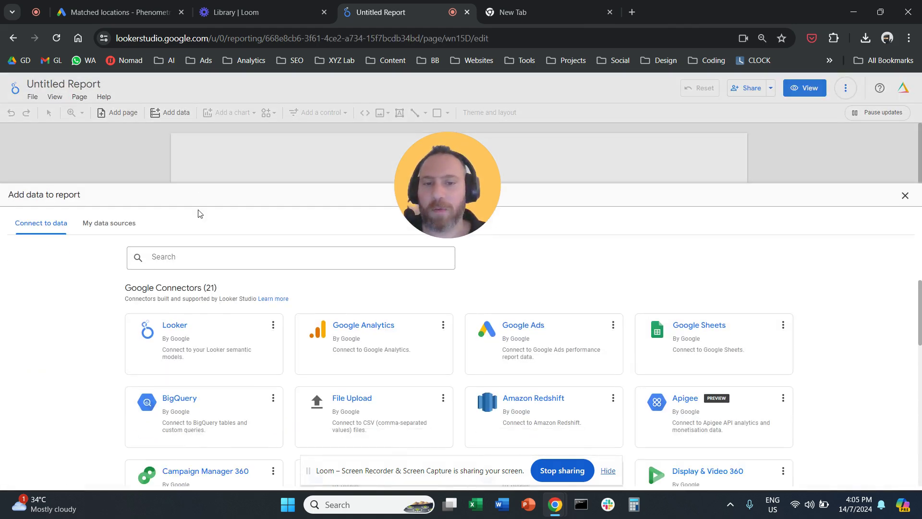
Add the Google Ads data source for the Phenometry account under XYZ Lab Projects
click(523, 339)
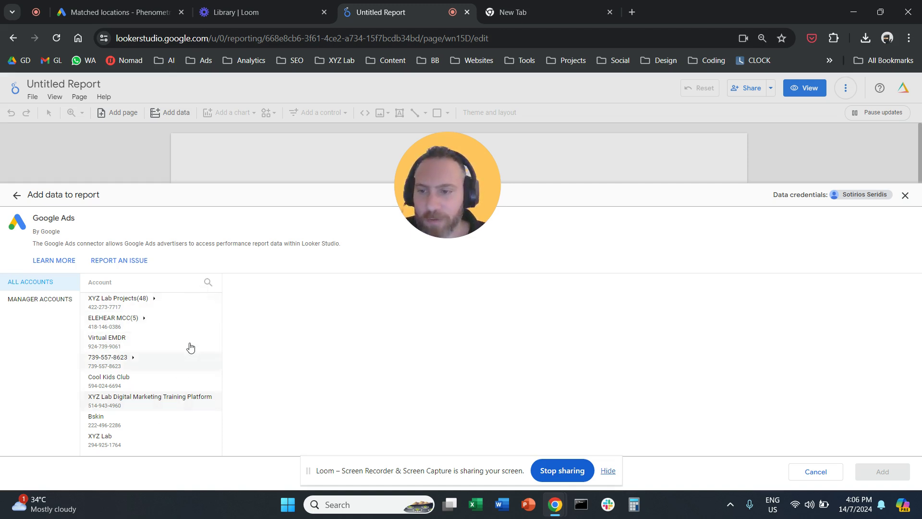
click(157, 301)
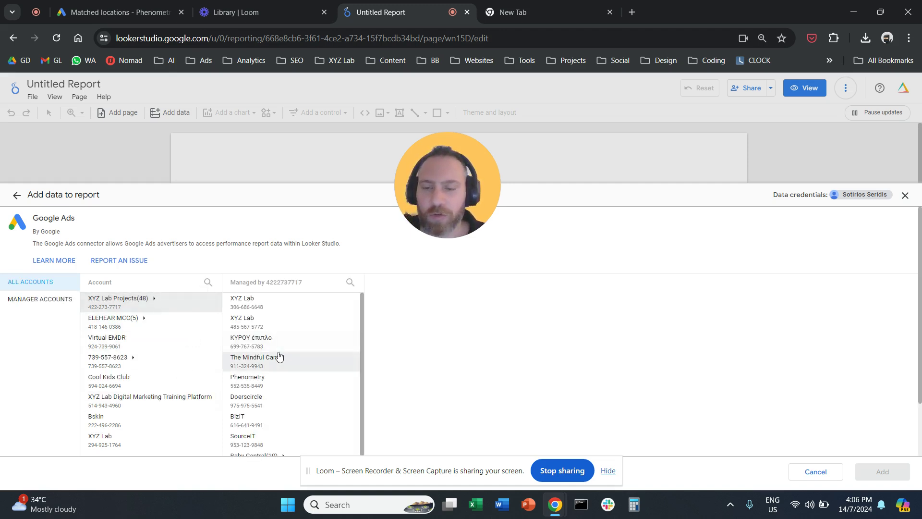
scroll(279, 365, down, 1)
scroll(280, 379, up, 1)
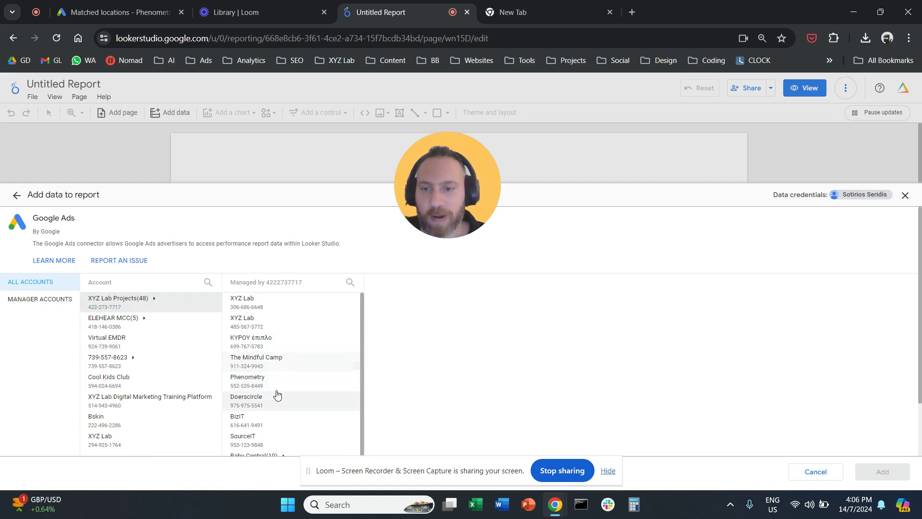
click(281, 382)
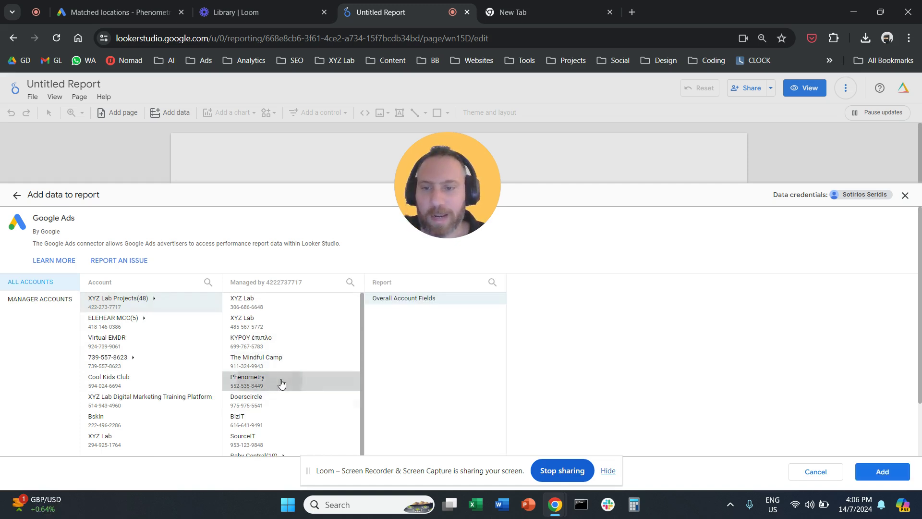
click(888, 474)
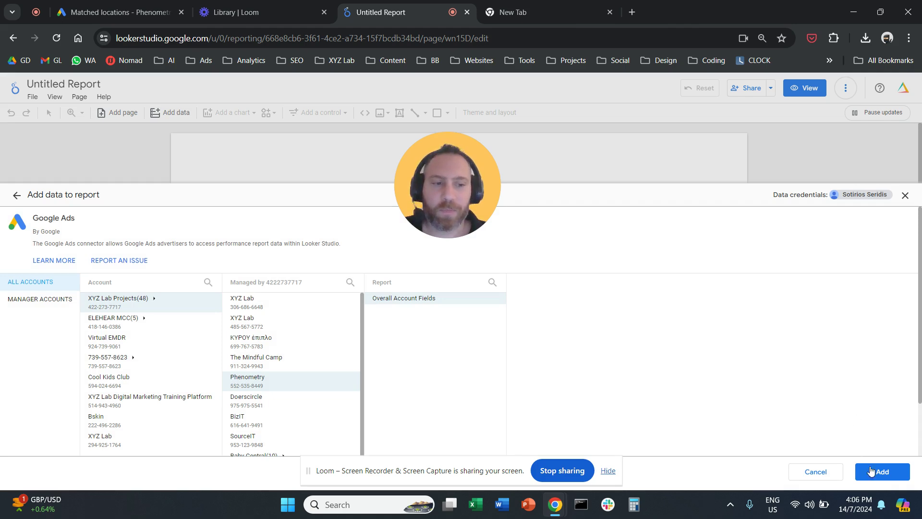
click(895, 477)
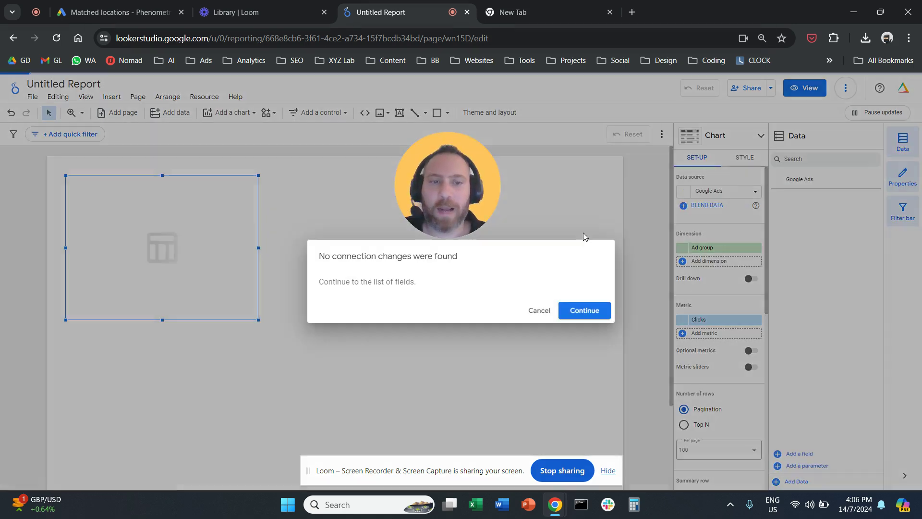
Delete the default table and enlarge the Ad group by Clicks table on the canvas
click(569, 312)
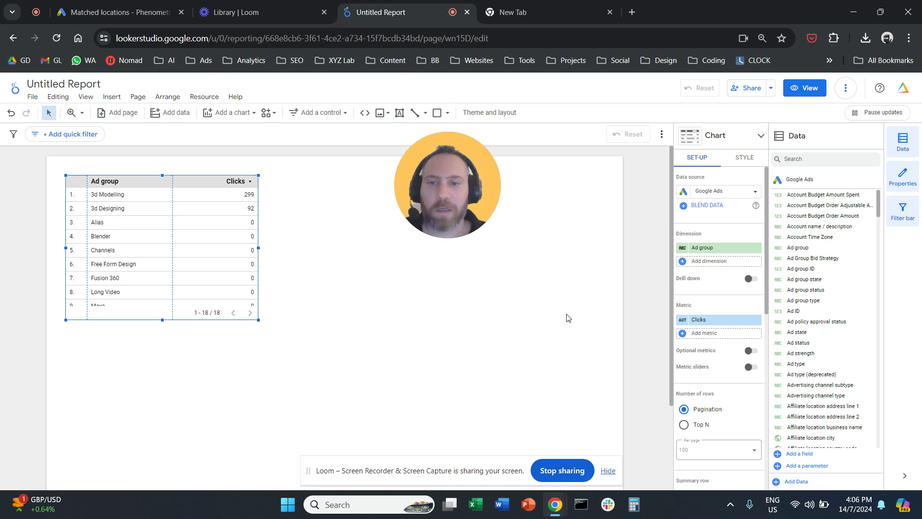
drag(258, 320, 312, 351)
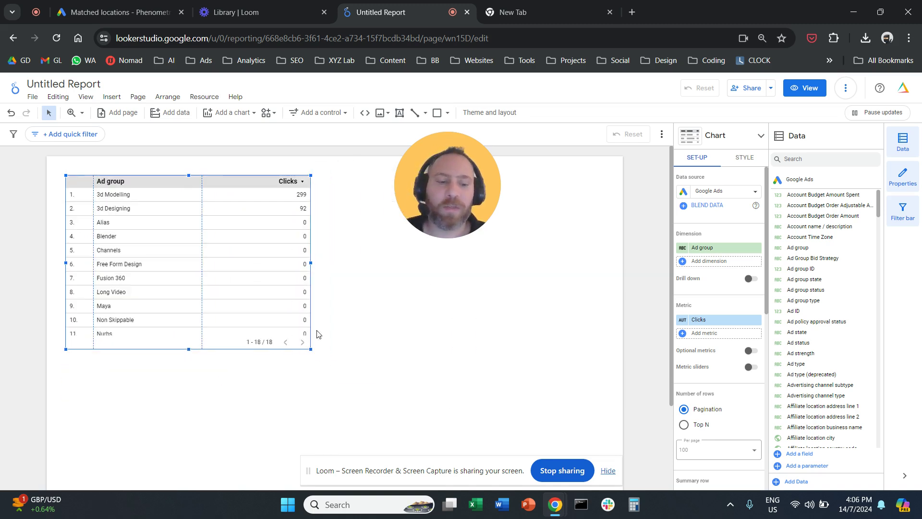
key(Delete)
click(114, 98)
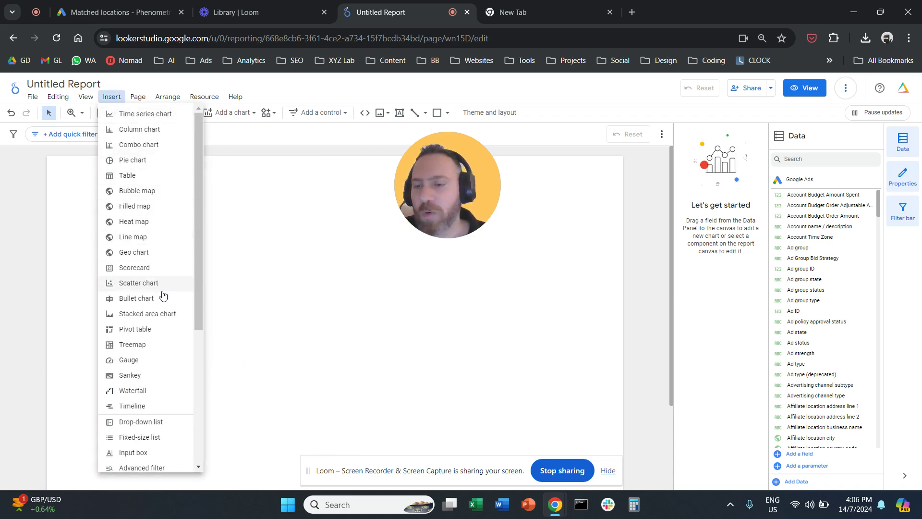
key(Escape)
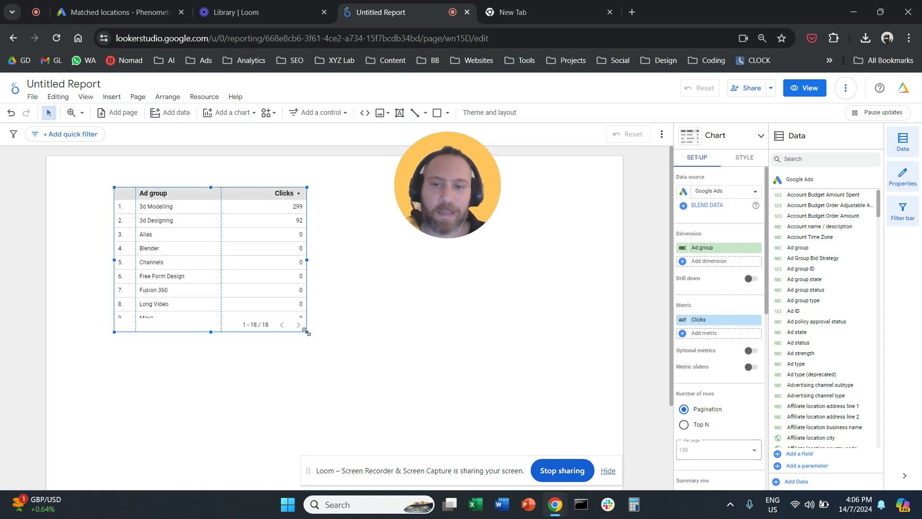
drag(306, 334, 460, 407)
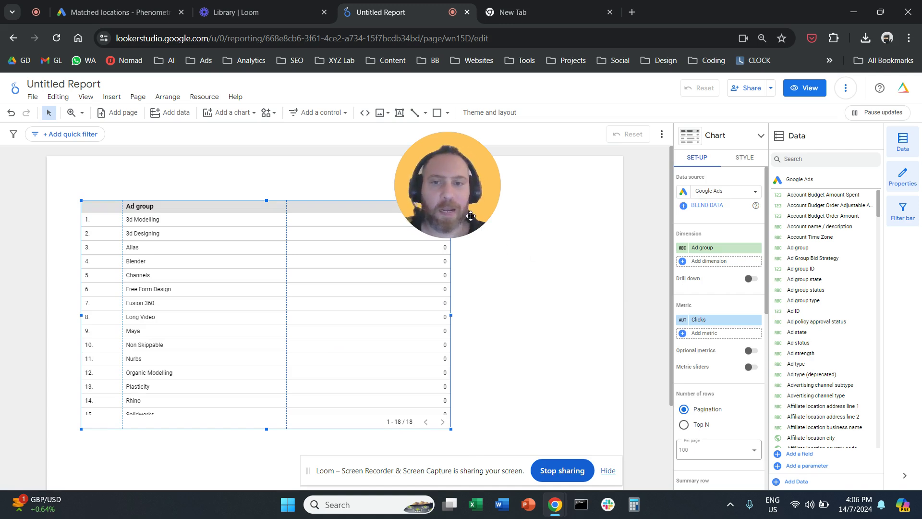
Change the table's dimension to Town/City
mouse_move(475, 202)
drag(476, 200, 548, 180)
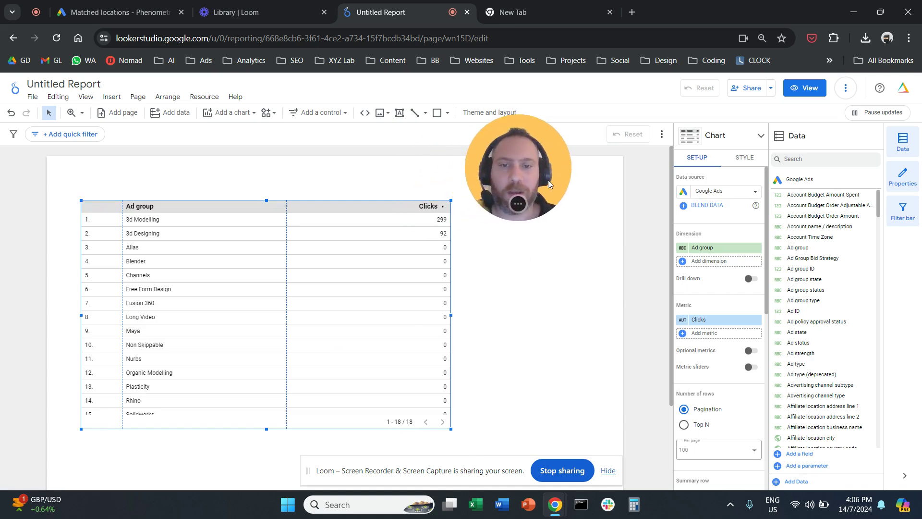
click(728, 248)
text(city)
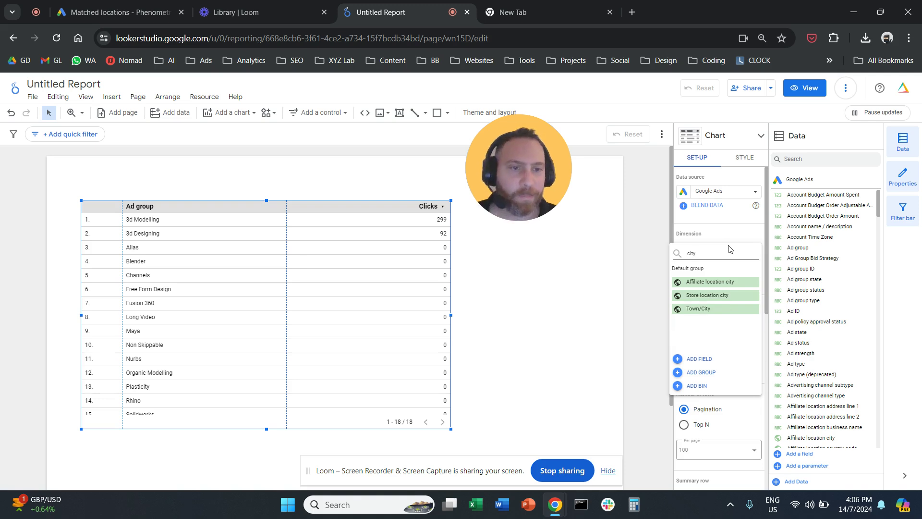
click(704, 308)
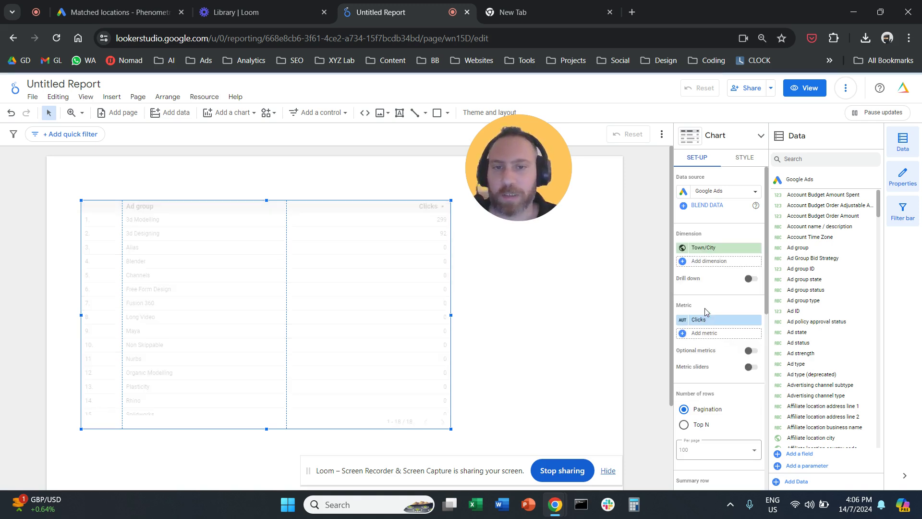
Add Conversions and Cost as metric columns alongside Clicks
click(706, 333)
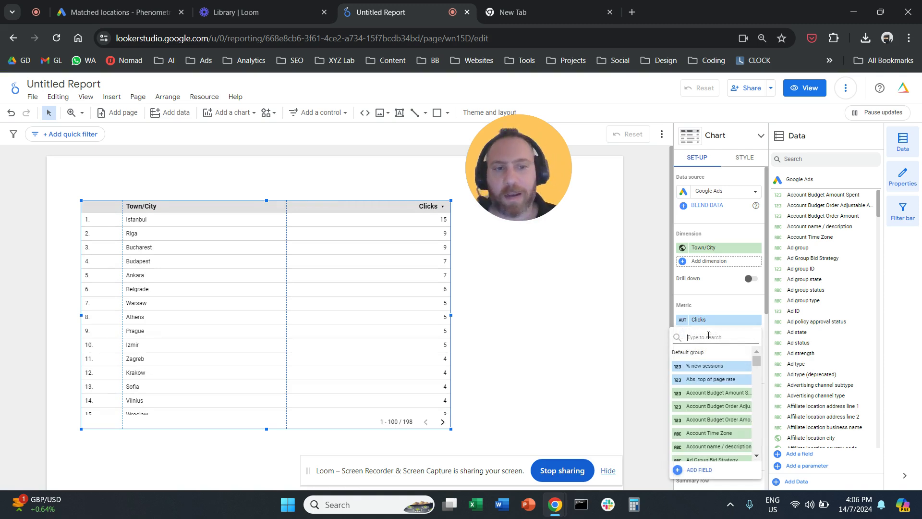
text(conver)
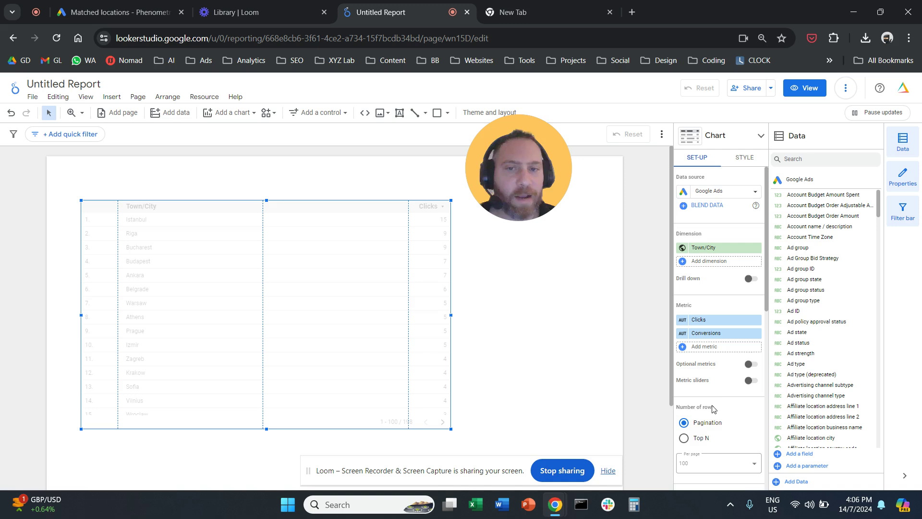
click(724, 349)
text(co)
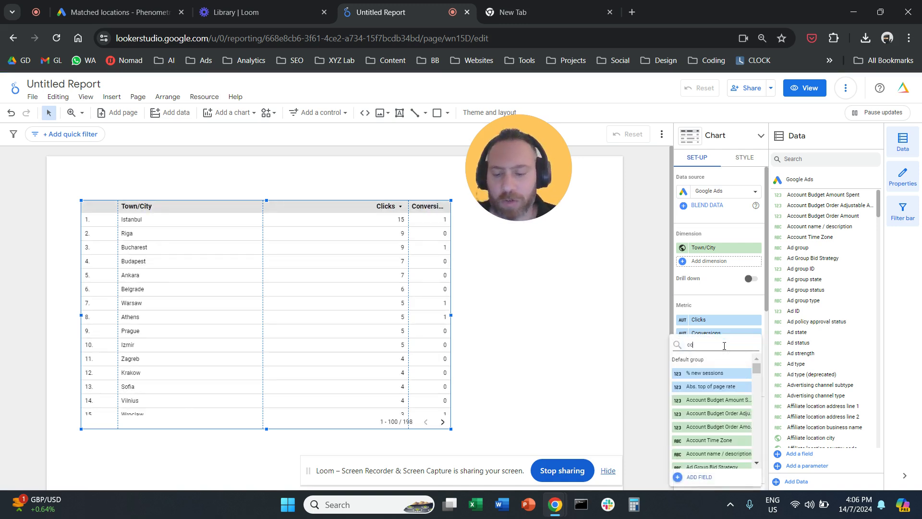
text(st)
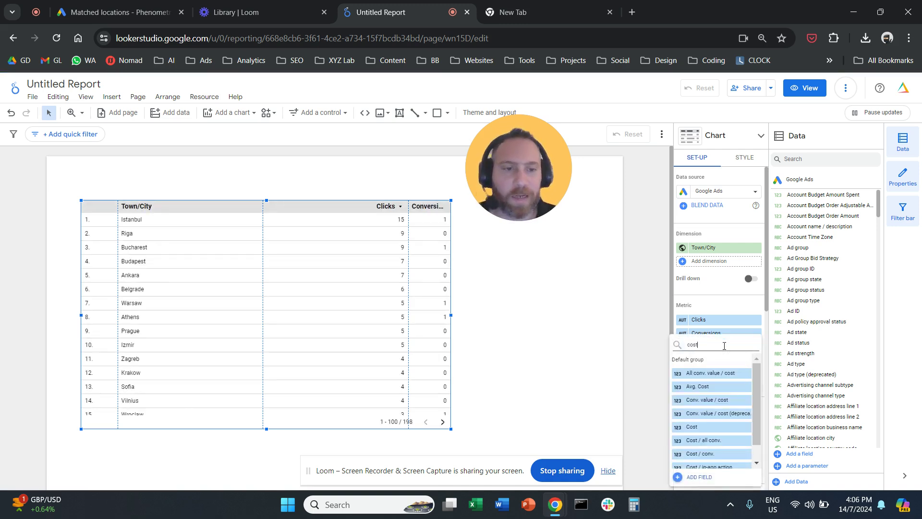
click(702, 428)
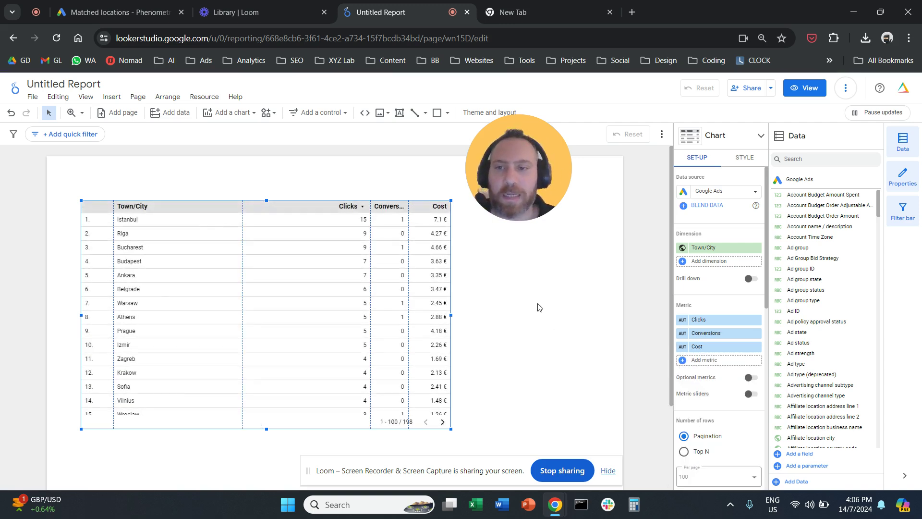
Sort the town/city table by Conversions, descending, instead of All conv
scroll(717, 377, down, 4)
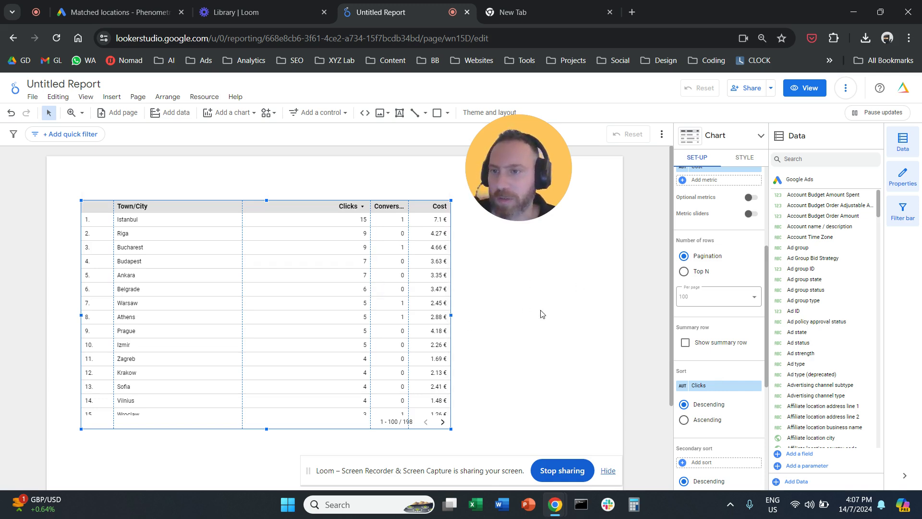
click(713, 386)
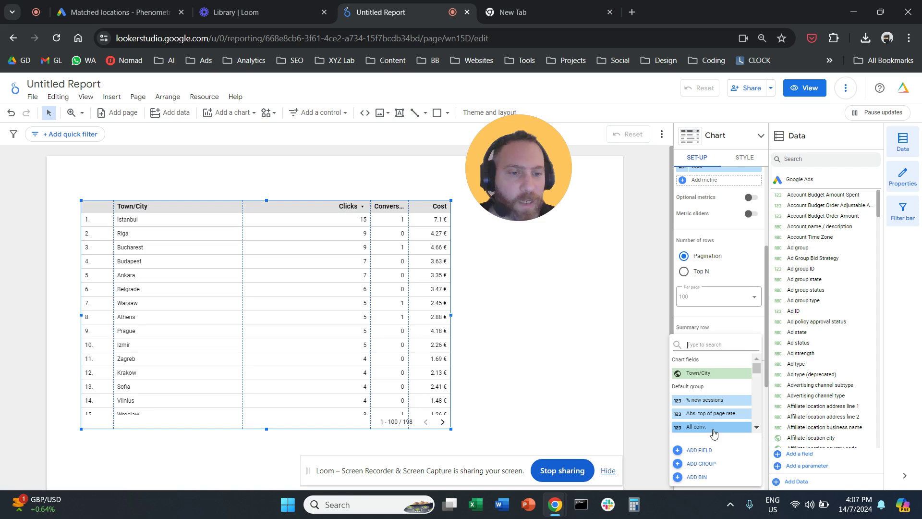
click(721, 425)
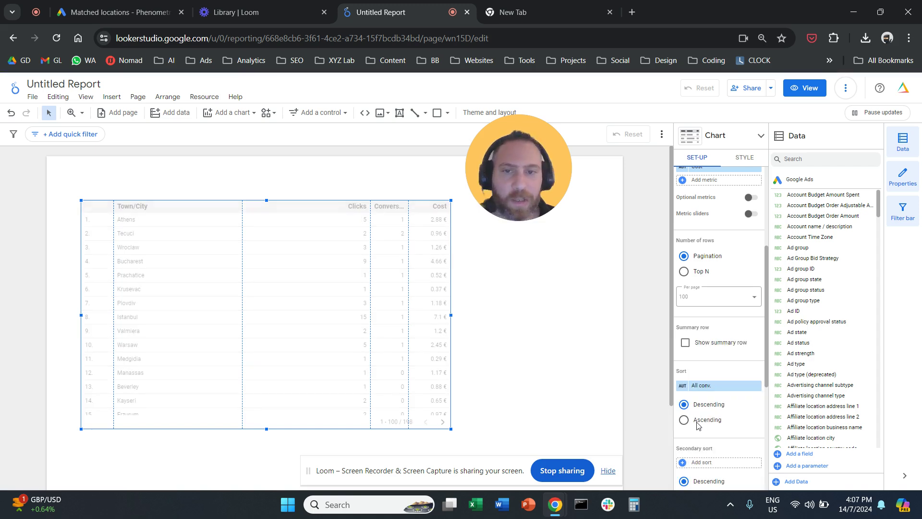
click(725, 387)
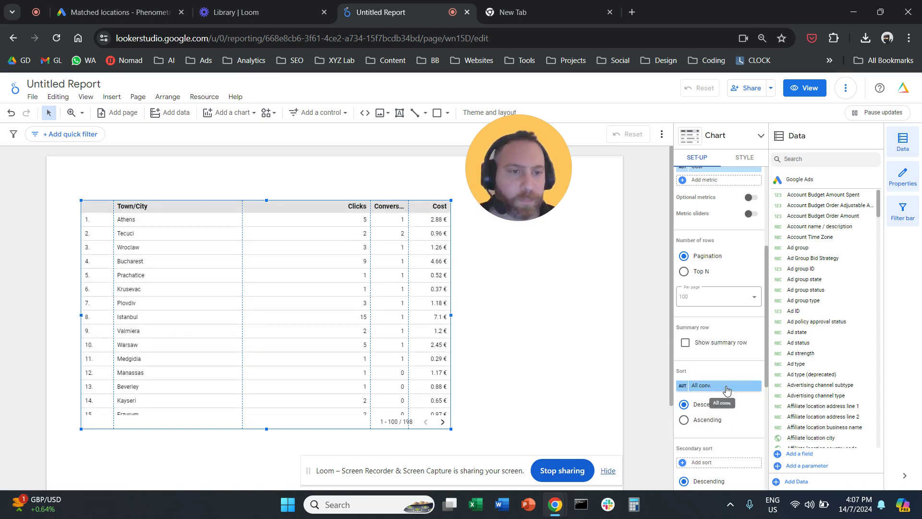
text(conversions)
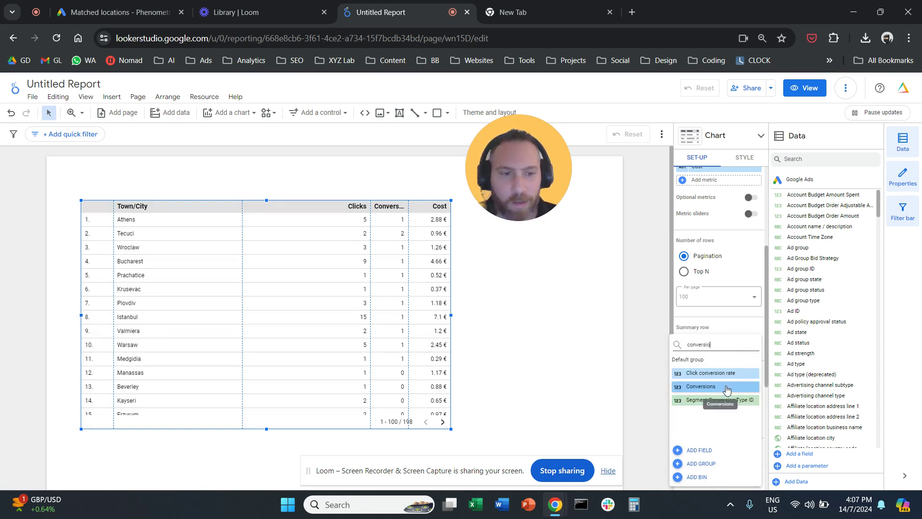
click(731, 374)
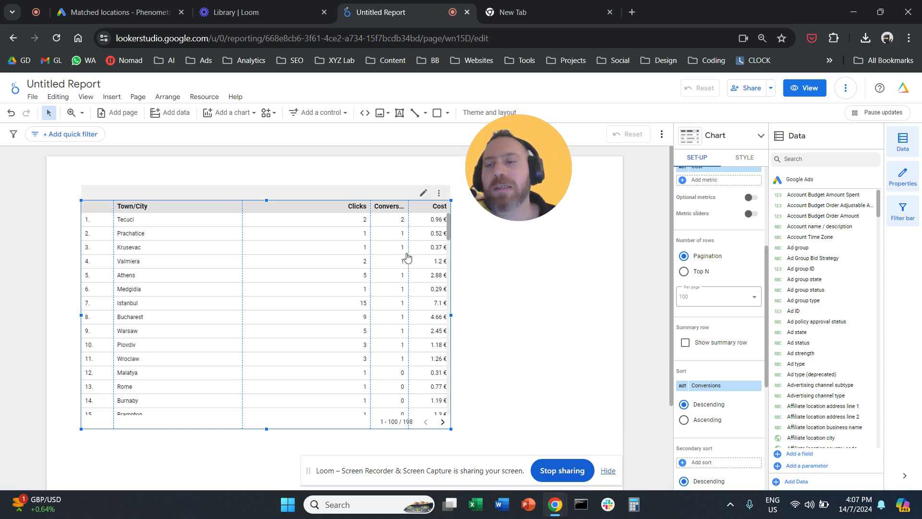
click(112, 98)
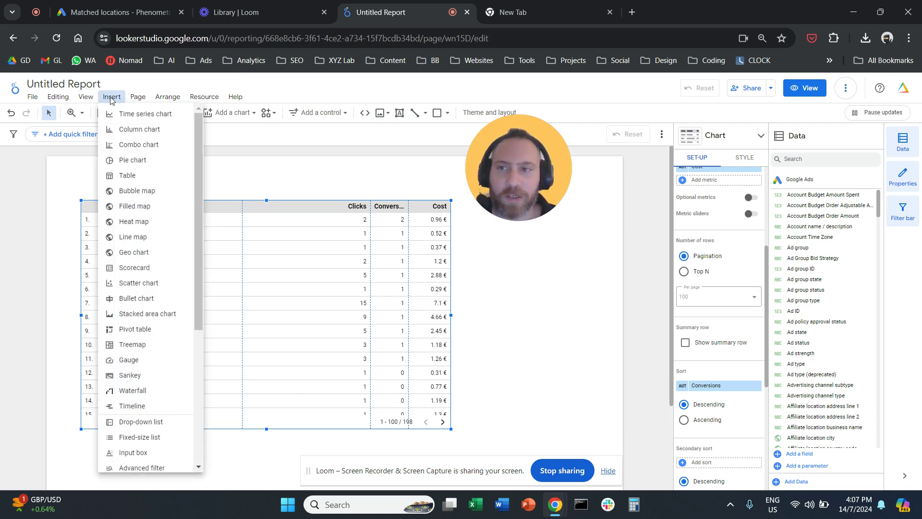
Place a drop-down list control above the table and make it filter by Campaign
click(144, 421)
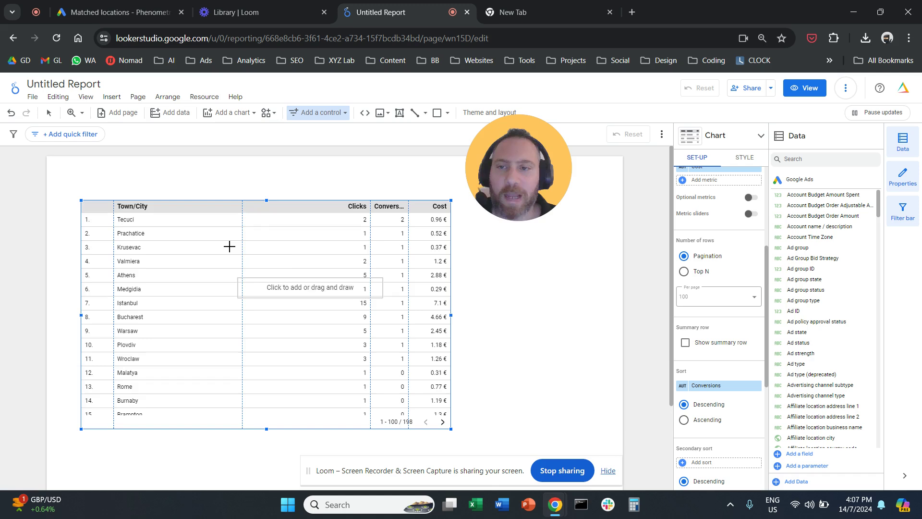
click(154, 168)
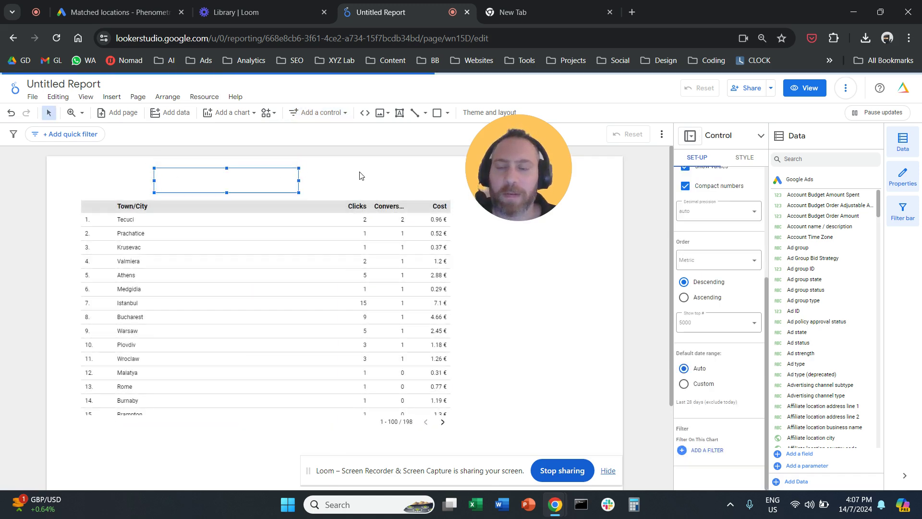
click(268, 173)
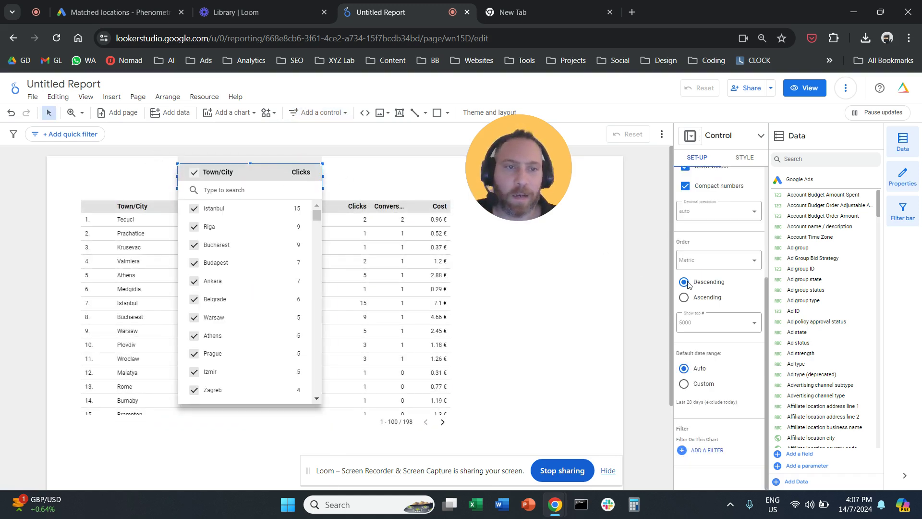
click(499, 287)
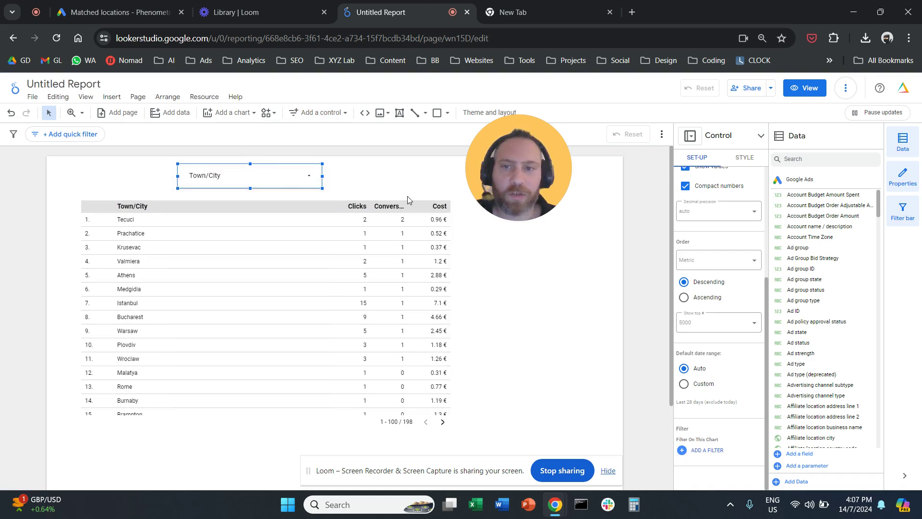
scroll(720, 268, up, 5)
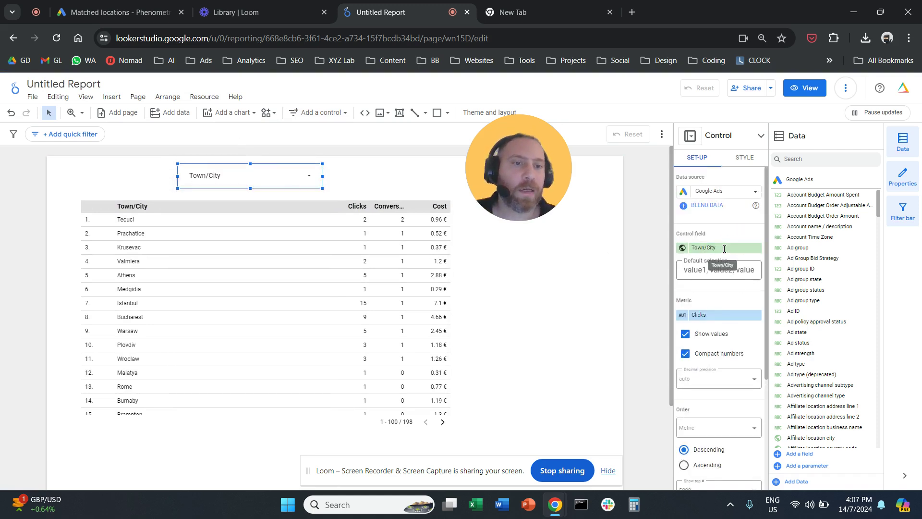
click(724, 249)
text(campaign)
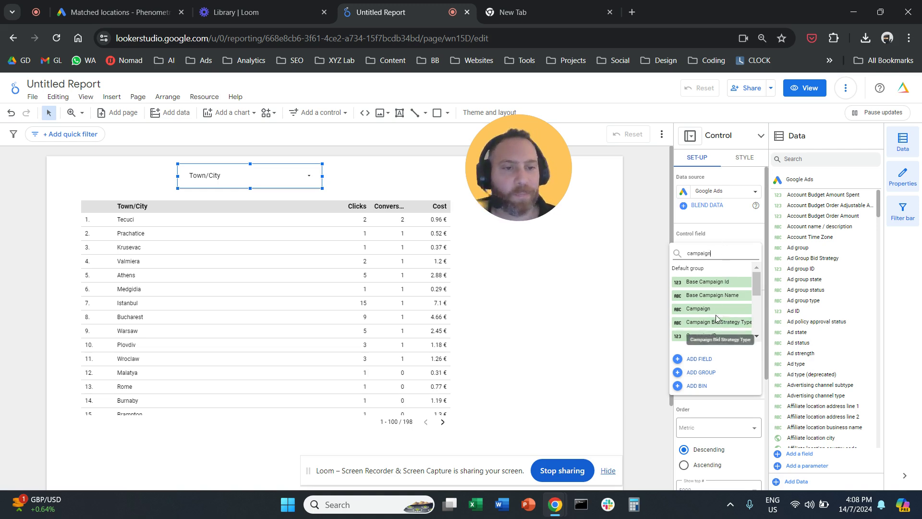
click(699, 309)
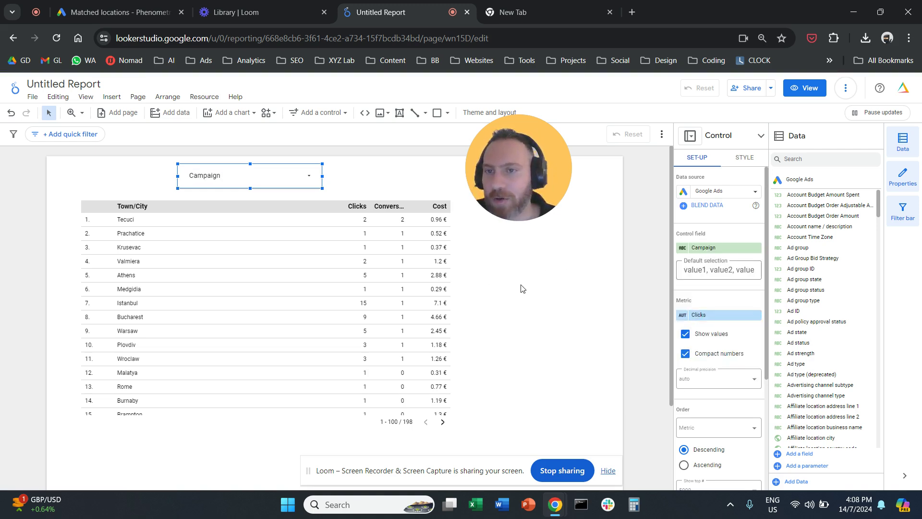
Select only the 3D Design Tools (Generic) campaign in the drop-down
click(305, 175)
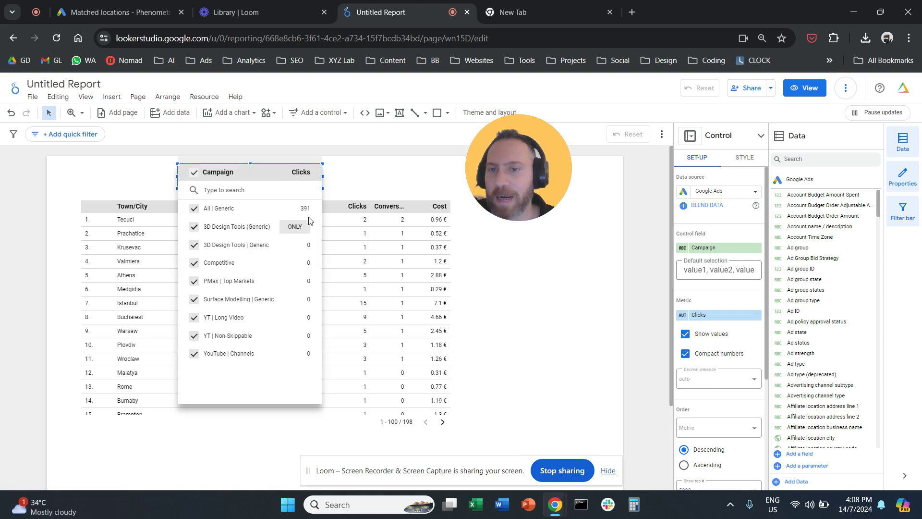
click(296, 208)
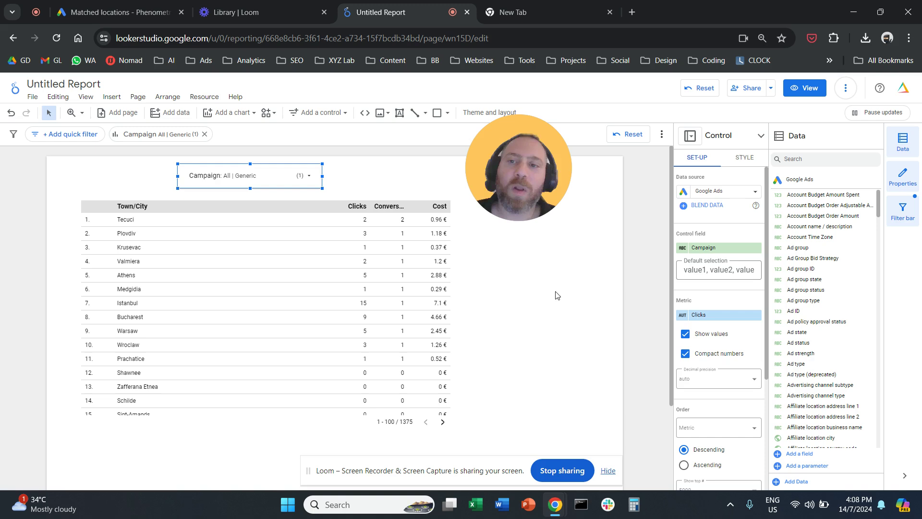
click(305, 176)
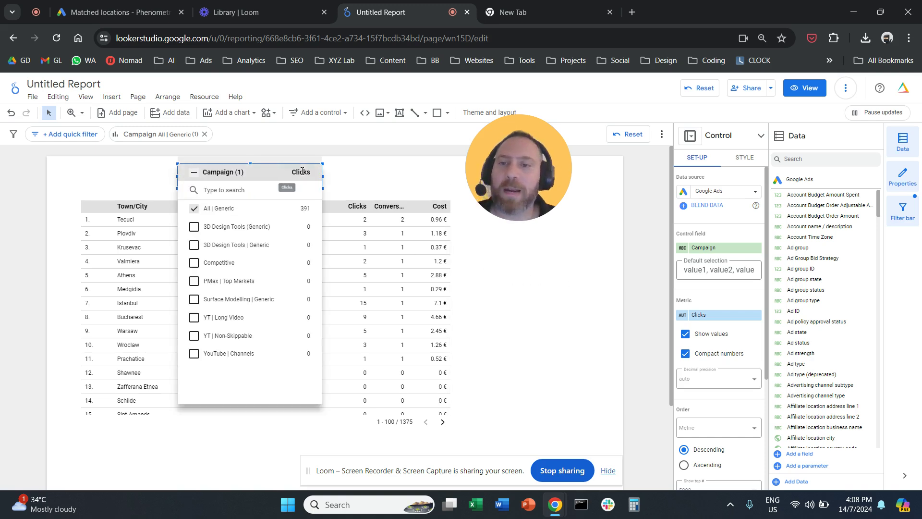
click(295, 227)
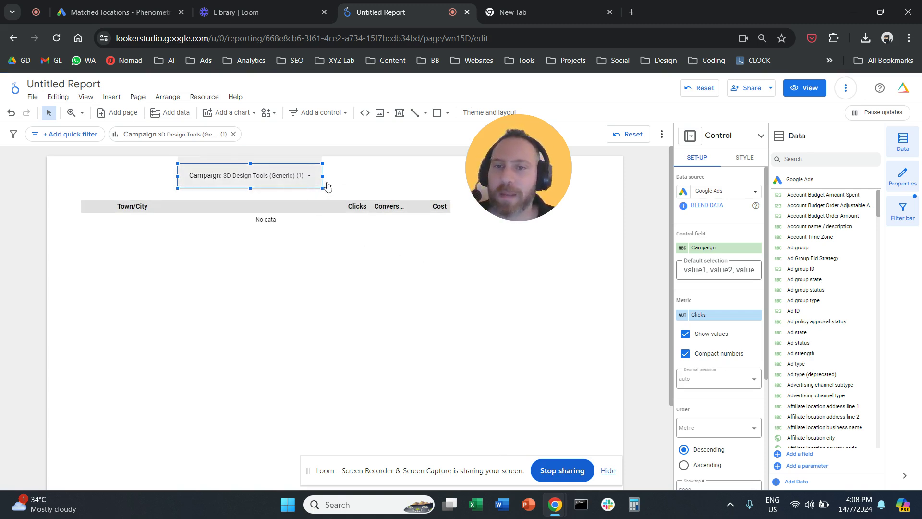
drag(510, 171, 580, 221)
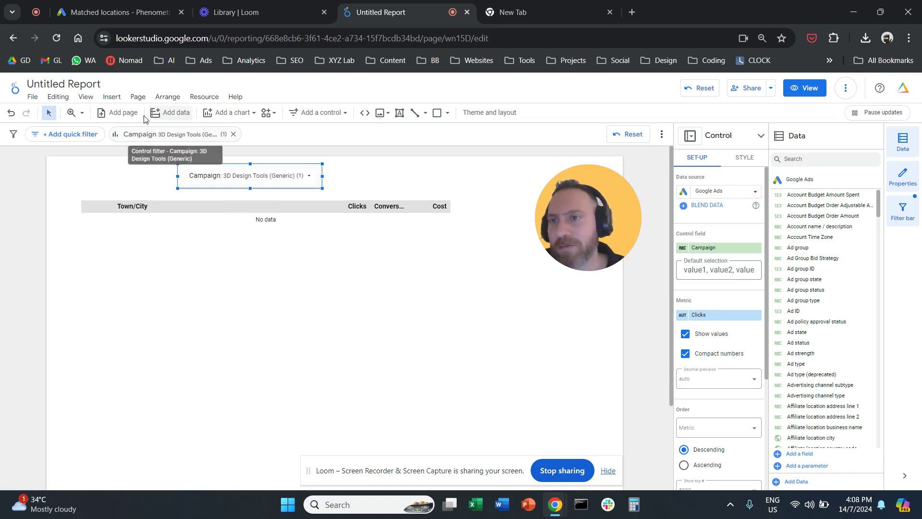
Insert a date range control next to the Campaign drop-down
click(119, 99)
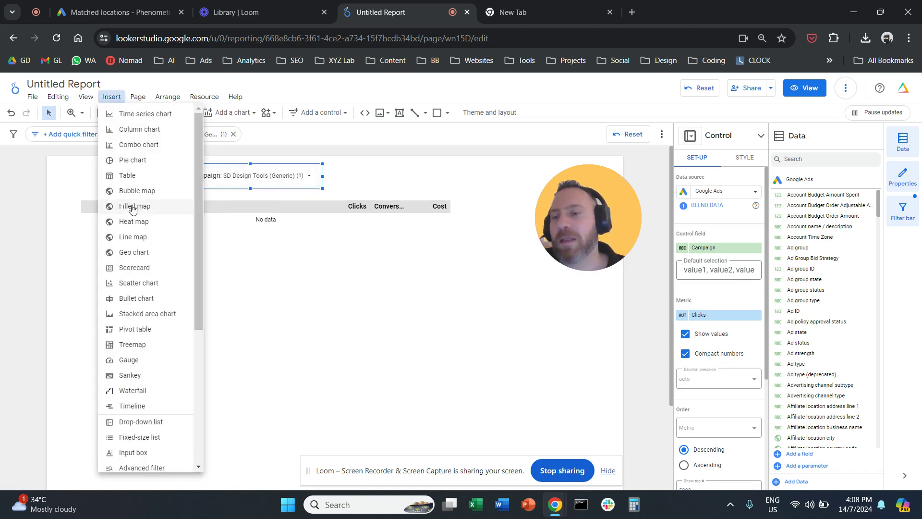
scroll(144, 404, down, 3)
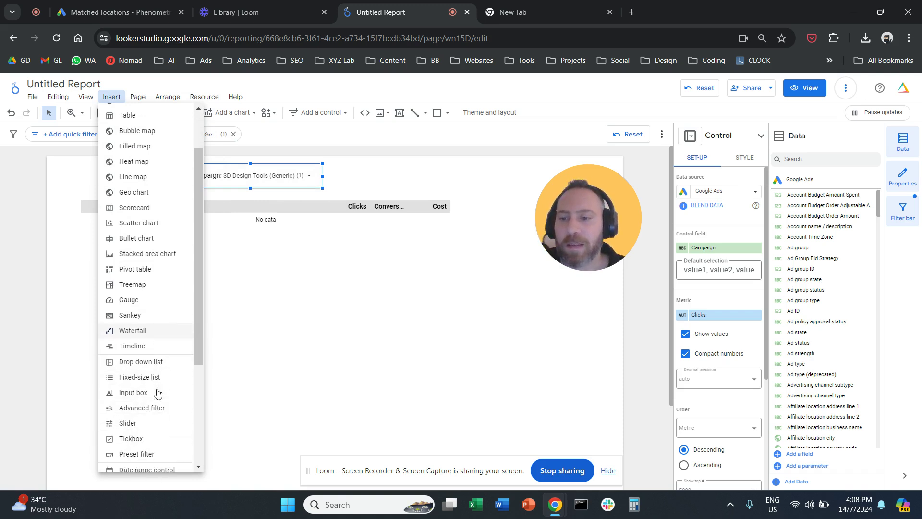
click(150, 411)
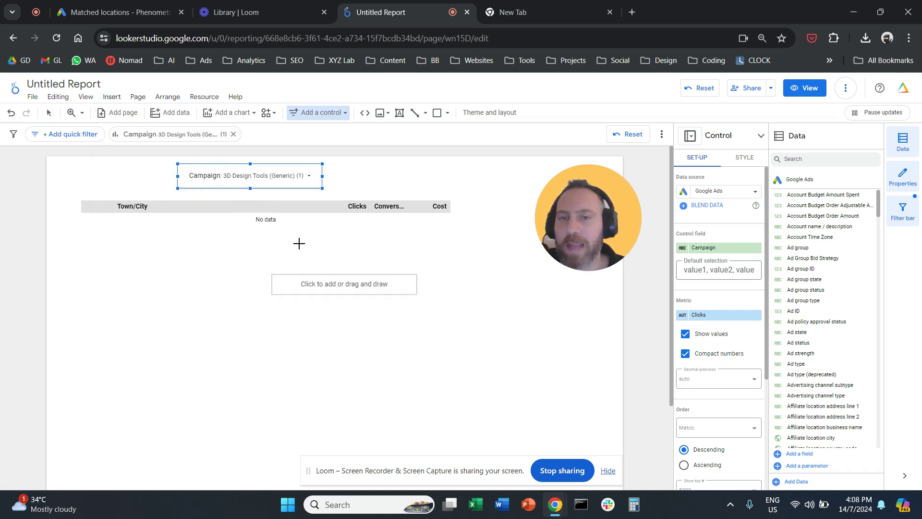
click(345, 165)
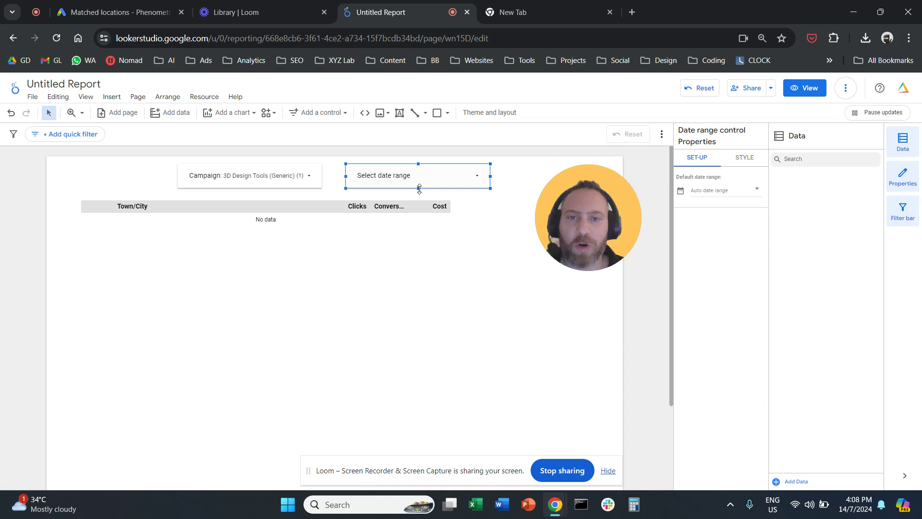
Set the date range to 1 Jan 2024 – 10 Jul 2024 and apply it
click(475, 177)
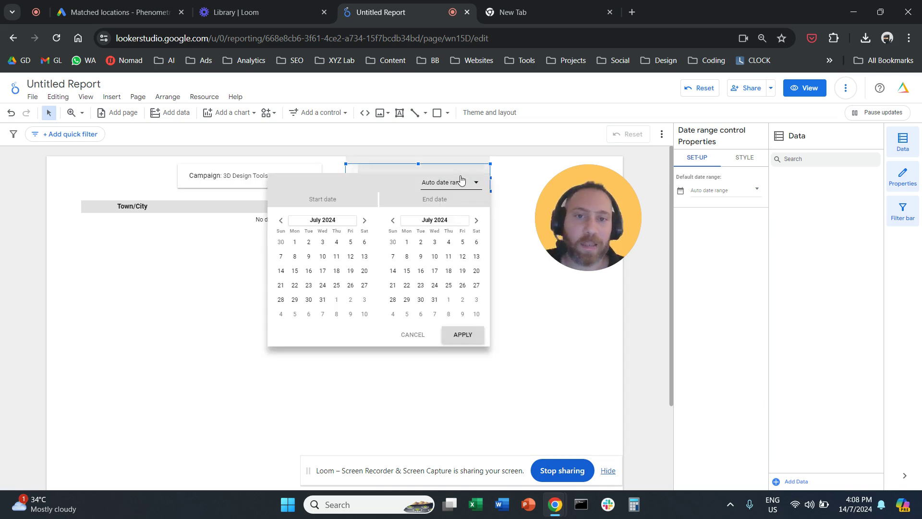
click(281, 221)
click(281, 220)
click(281, 220)
click(281, 220)
click(281, 220)
click(282, 220)
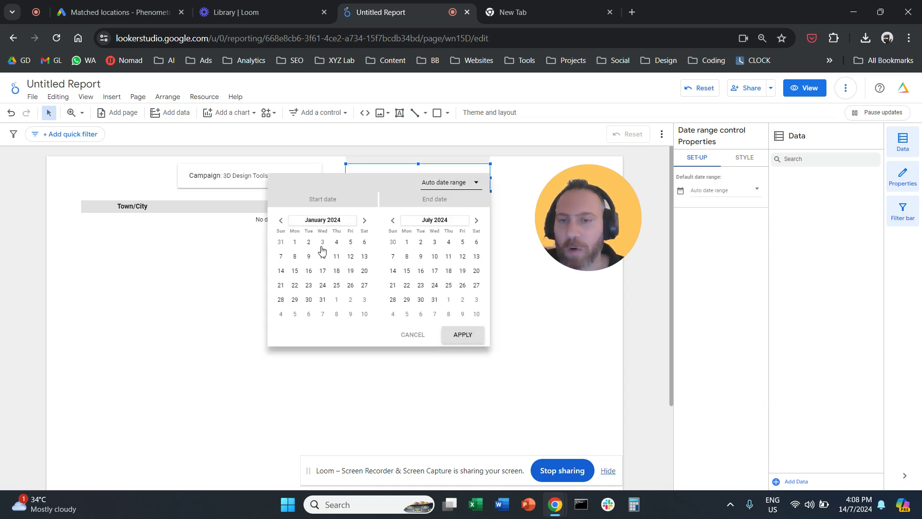
click(294, 243)
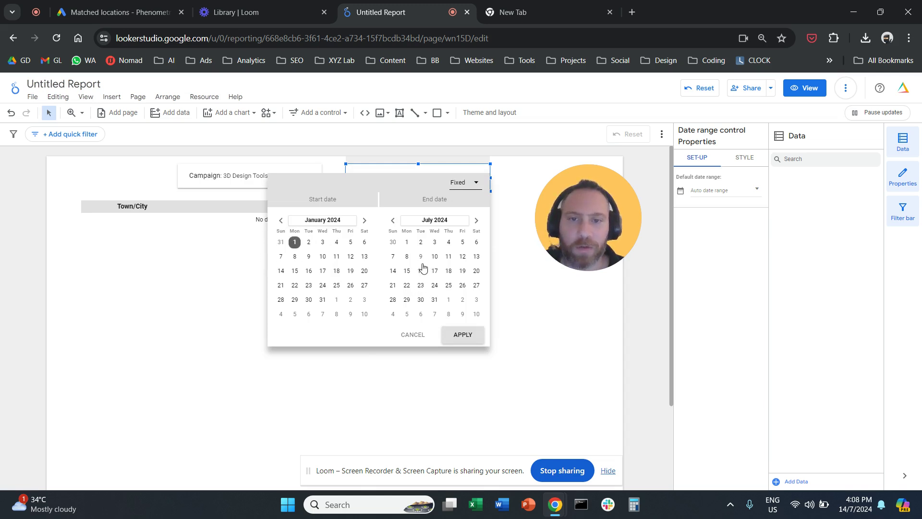
click(435, 258)
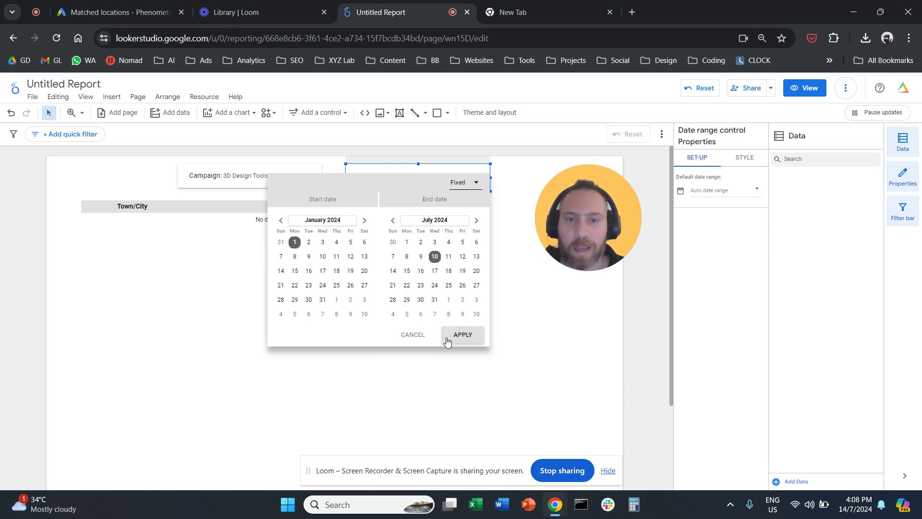
click(462, 335)
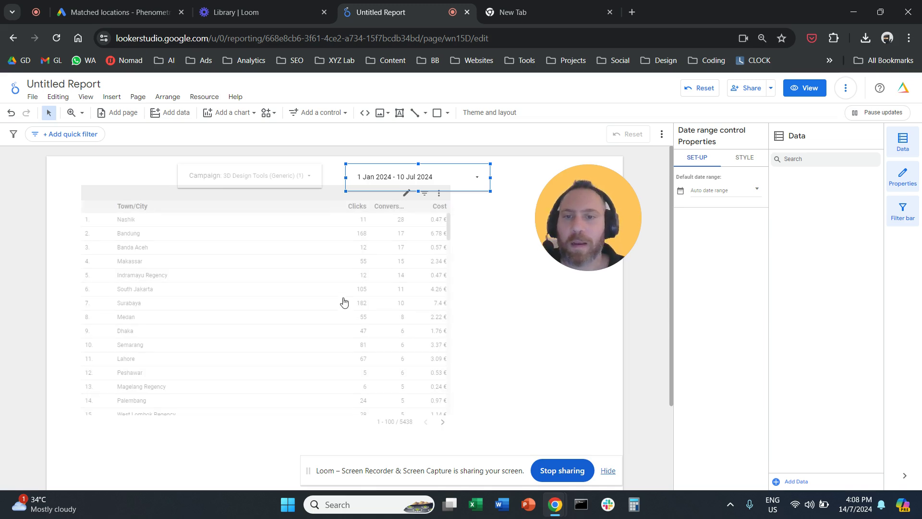
Move the town/city table down and right beneath the filters, cancelling the Export data dialog
drag(325, 238, 377, 263)
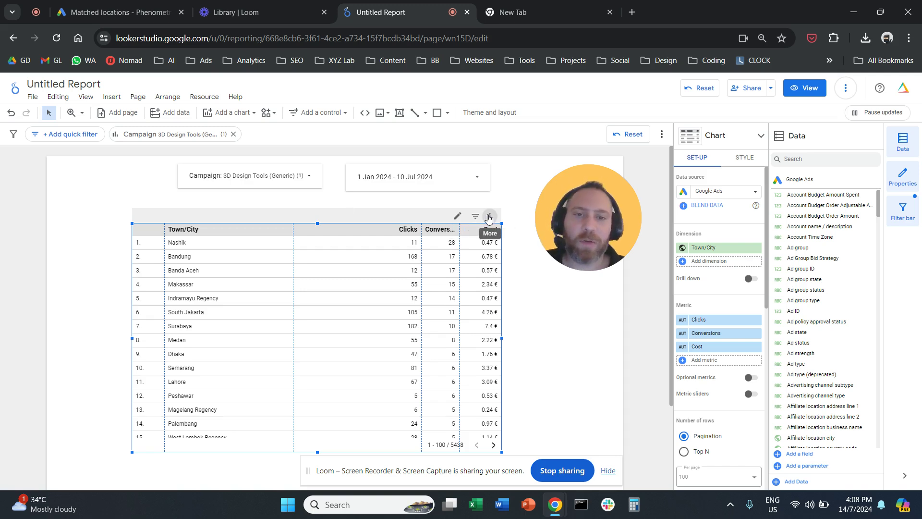
click(489, 218)
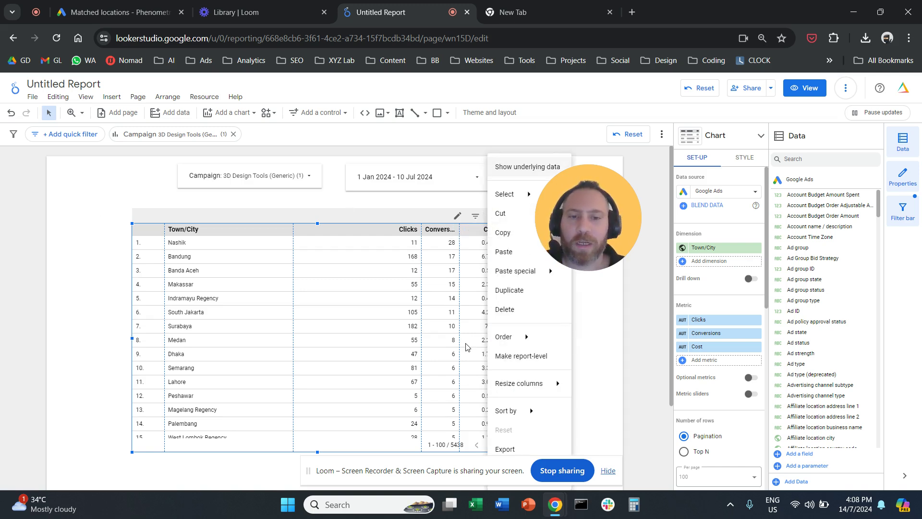
click(505, 448)
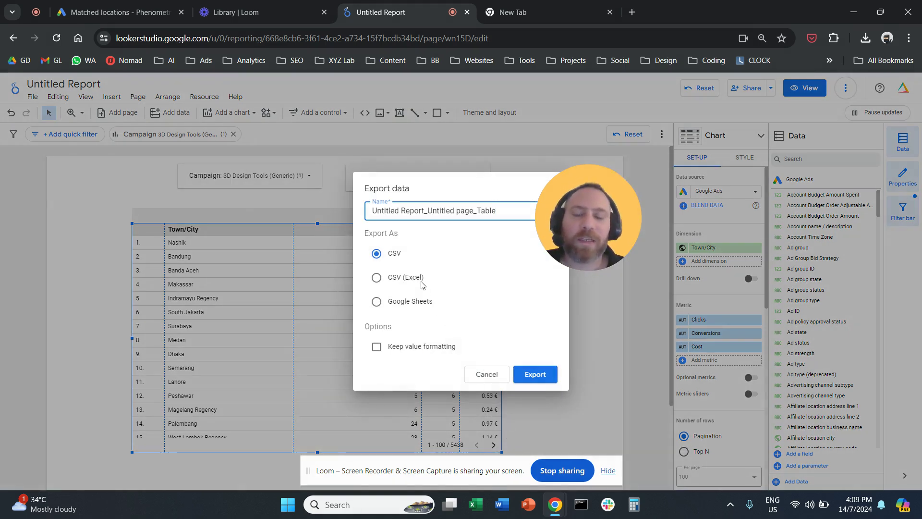
click(486, 374)
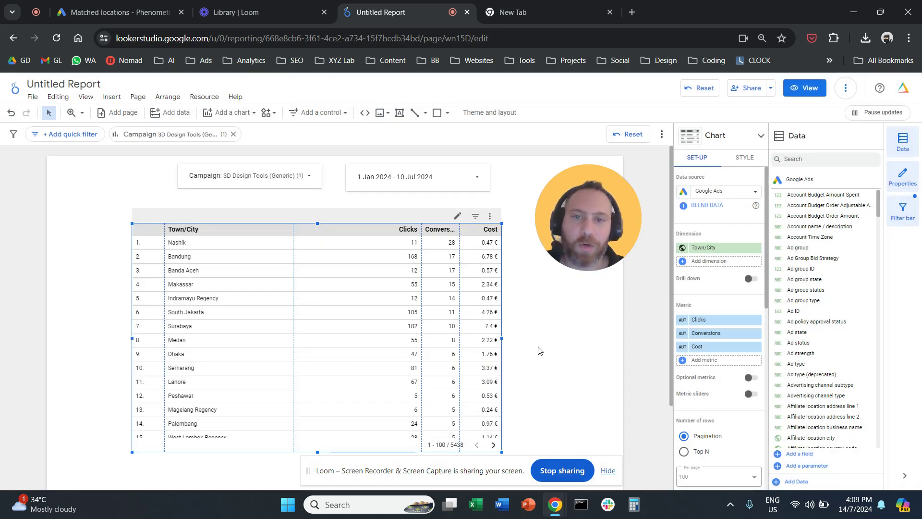
click(758, 89)
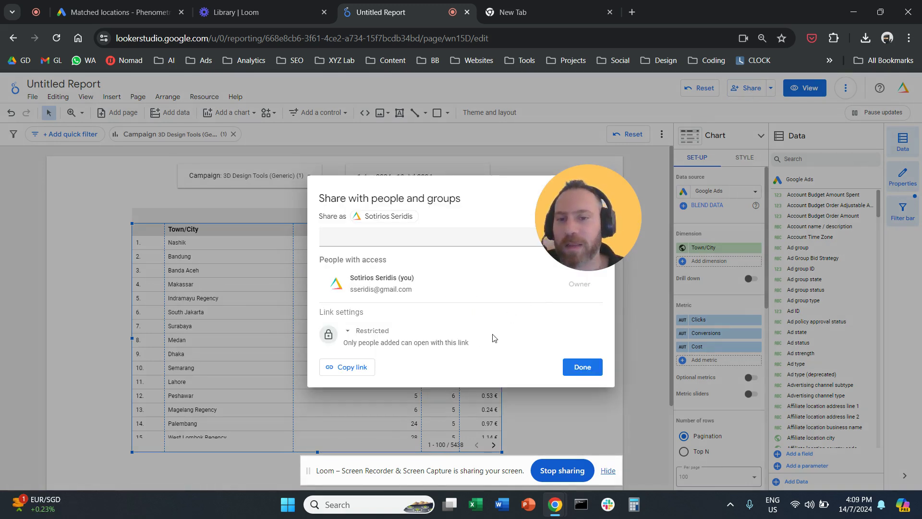
click(368, 330)
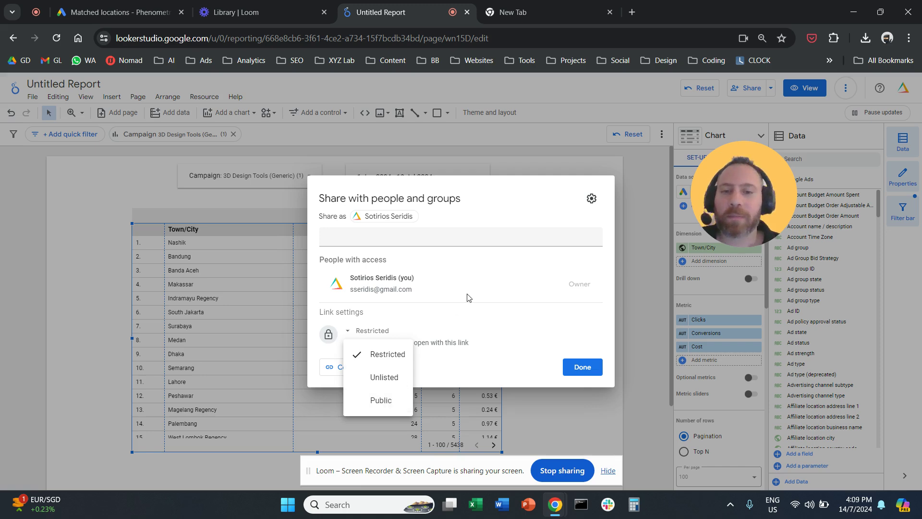
click(601, 361)
click(576, 364)
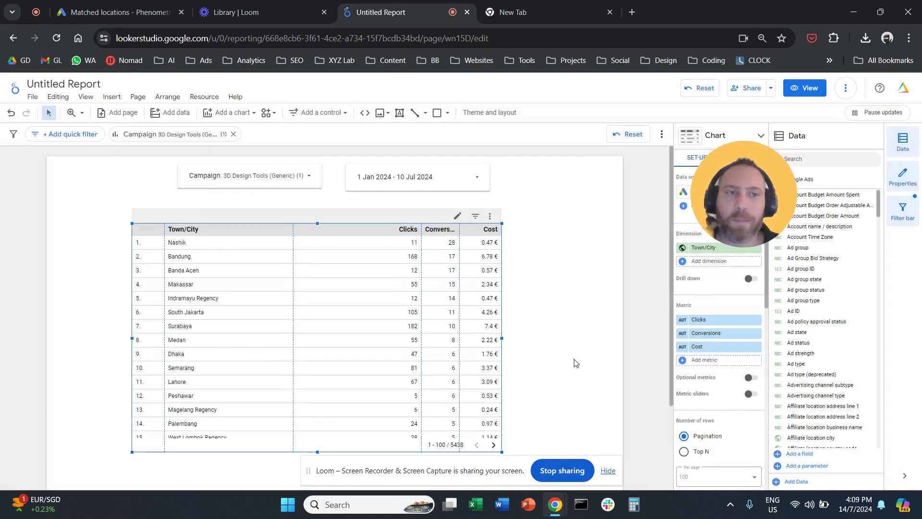
click(773, 91)
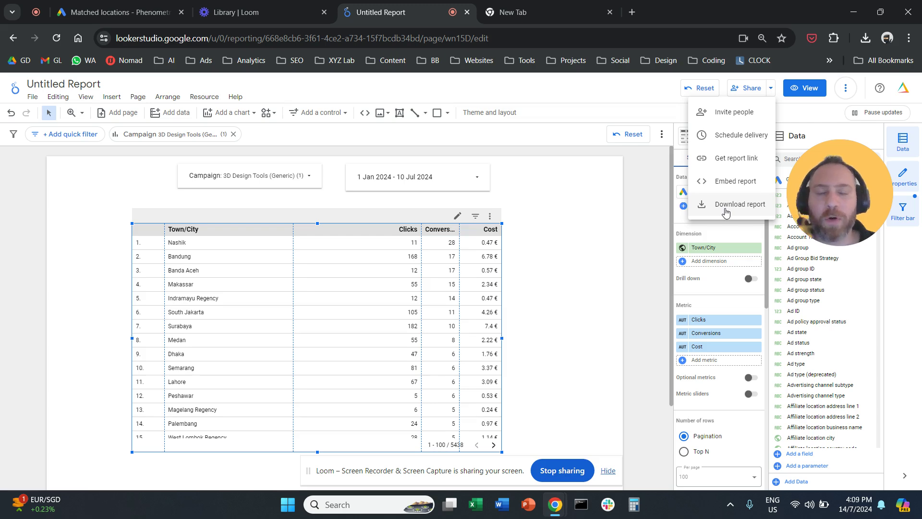
click(723, 209)
click(476, 231)
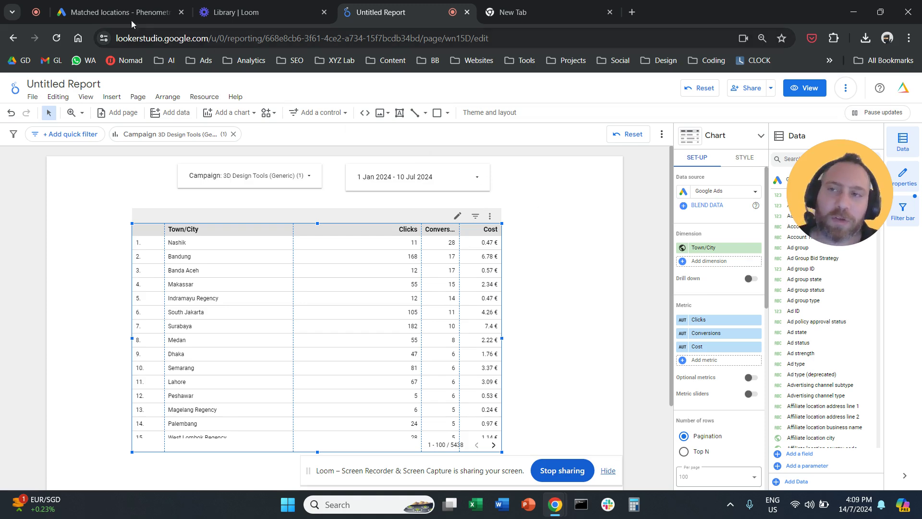
Return to the Google Ads Matched locations report for 1 Jun – 13 Jul 2024, keeping all campaigns selected
click(101, 4)
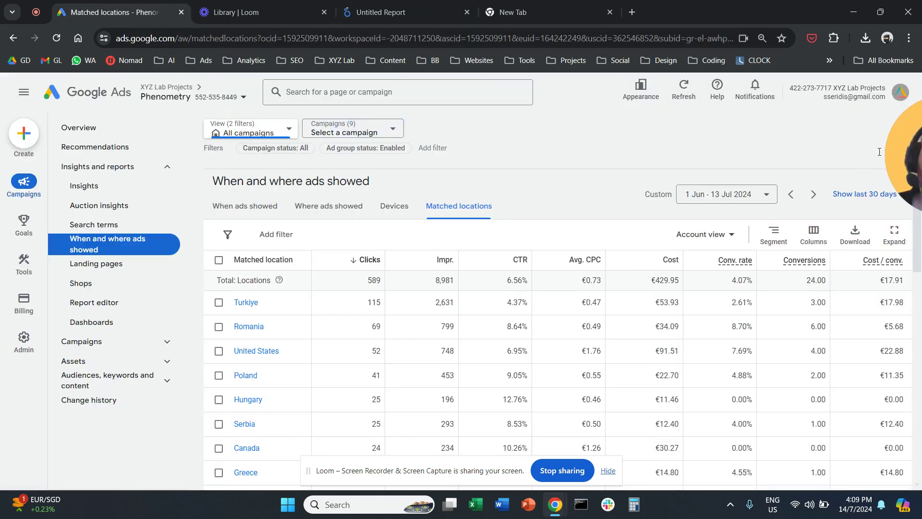
drag(807, 153, 587, 154)
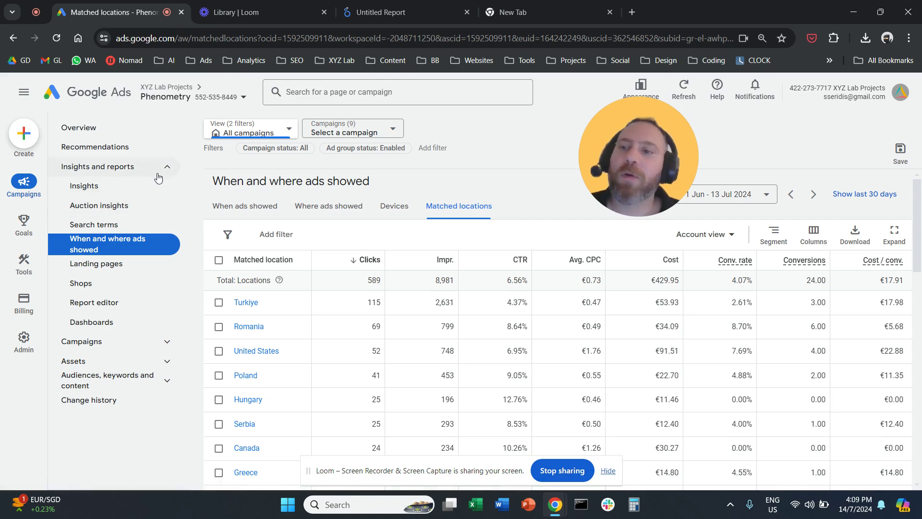
click(395, 133)
click(460, 118)
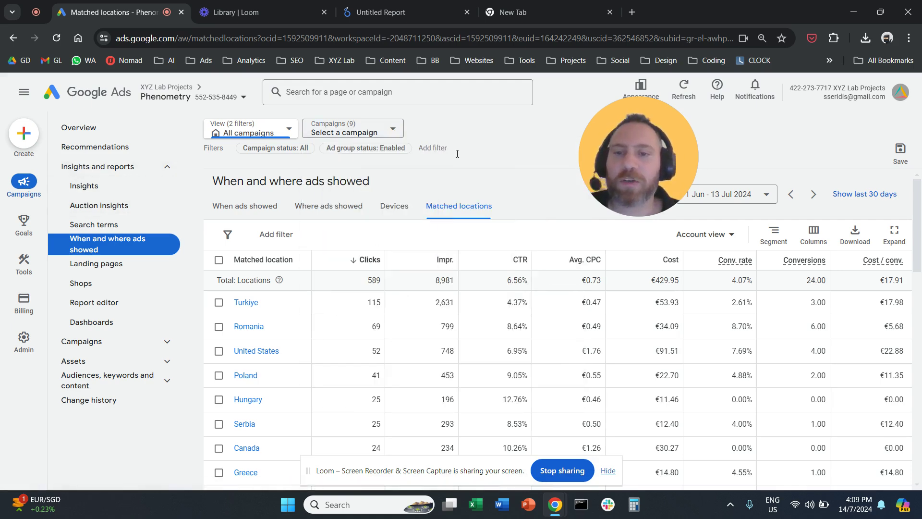
click(382, 133)
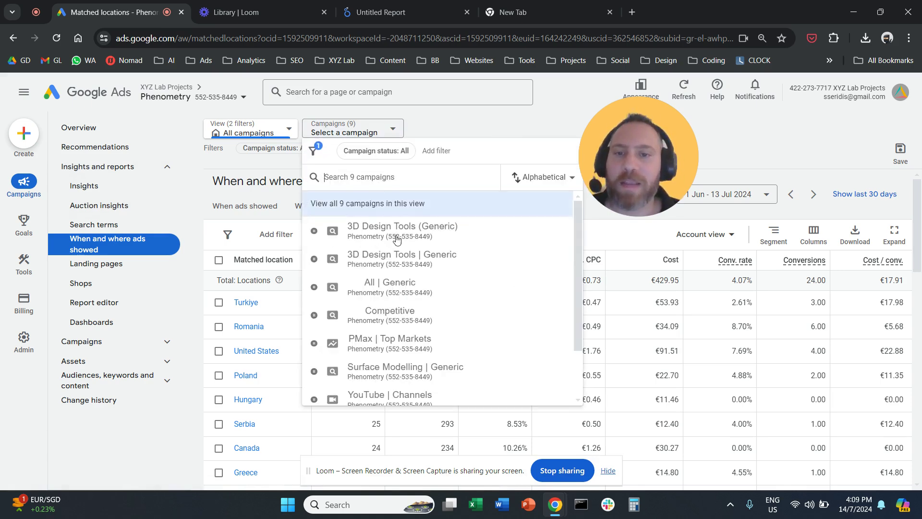
click(474, 135)
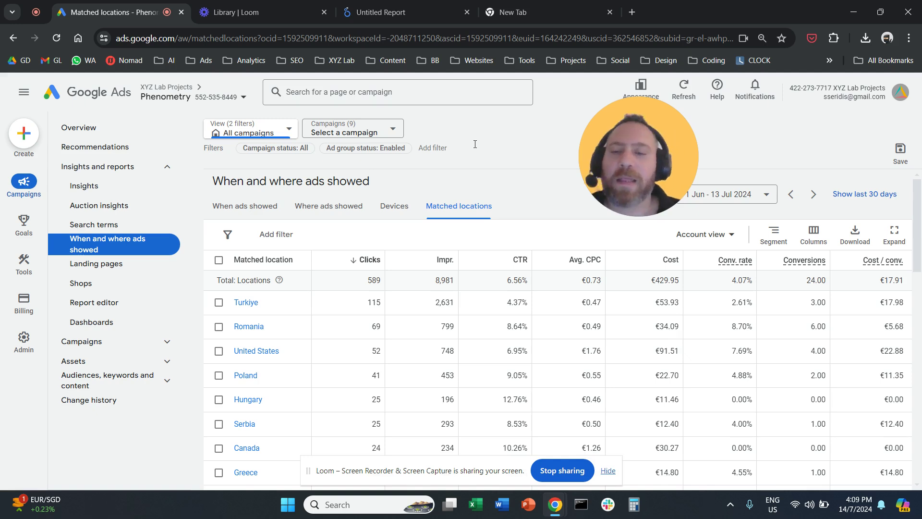